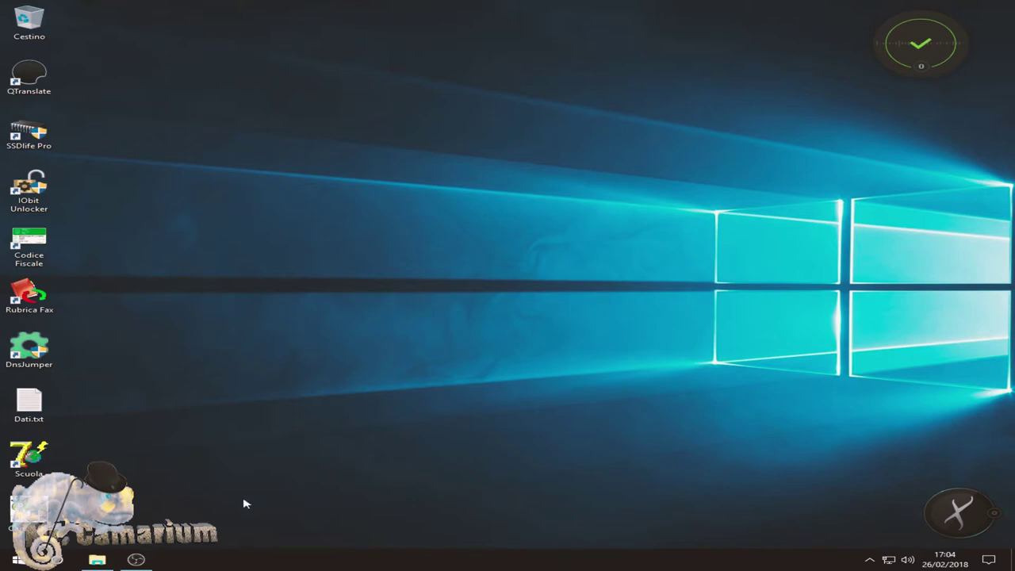
Step: Launch Meshmixer from Start, dismiss the update-server error and maximize its window
click(16, 559)
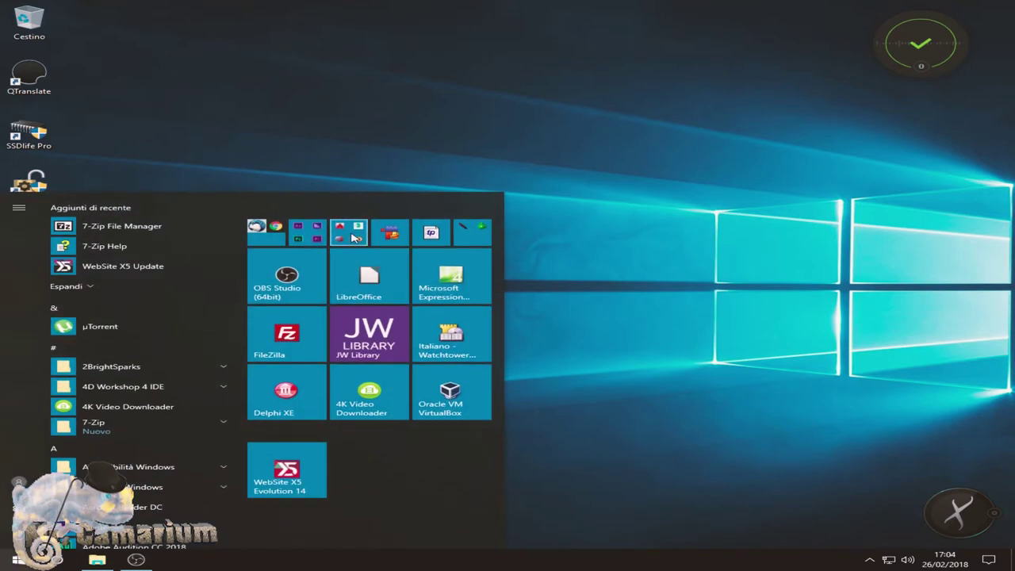
key(Escape)
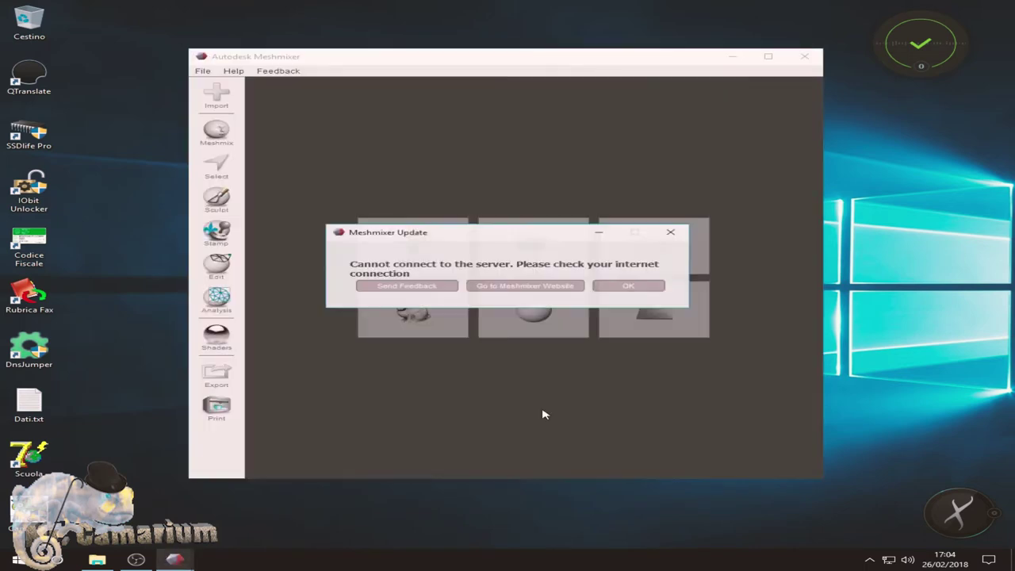
click(624, 286)
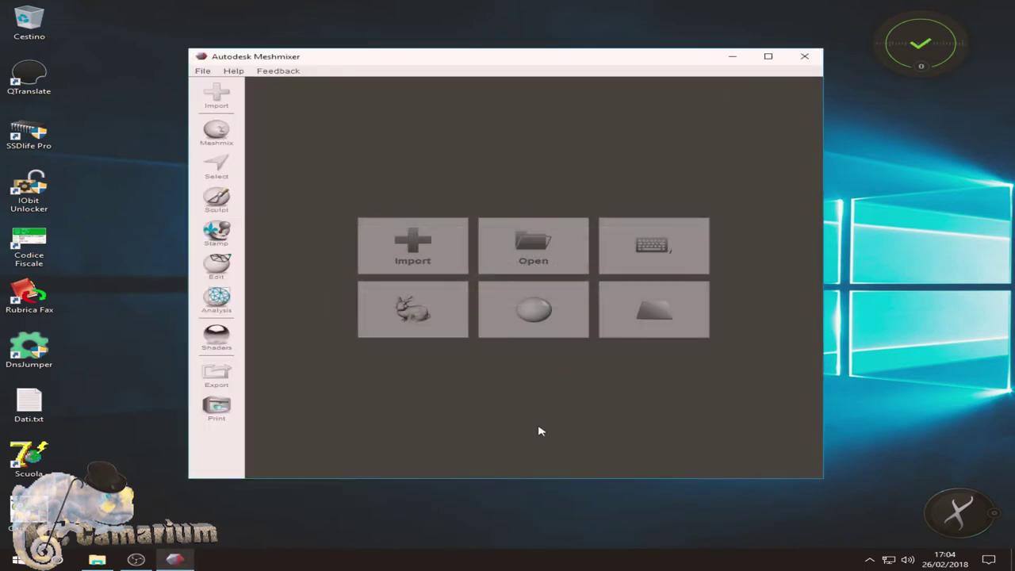
click(768, 56)
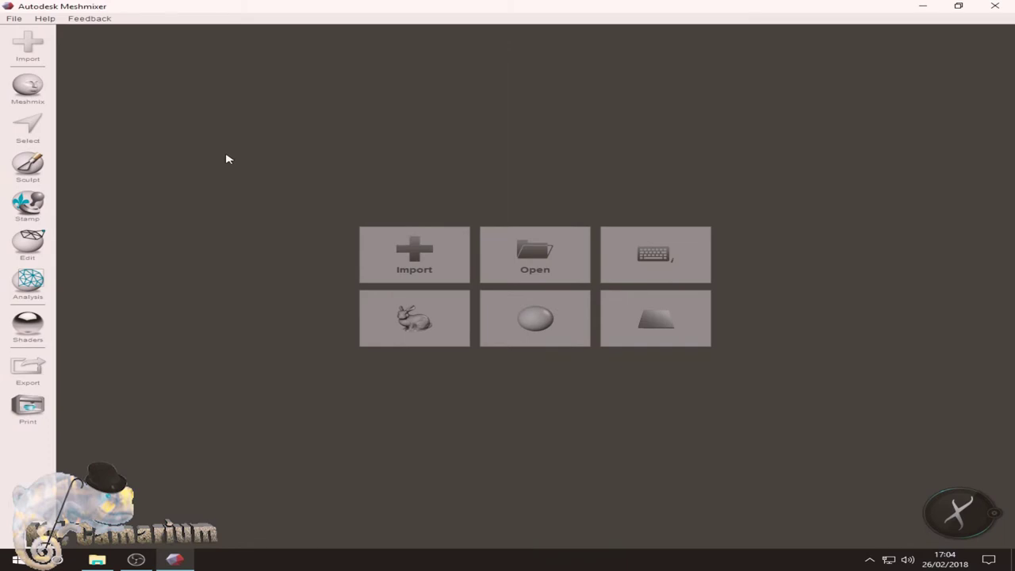
Step: Import Spiderman.stl through the Open Mesh dialog onto the Ultimaker Original bed
click(401, 264)
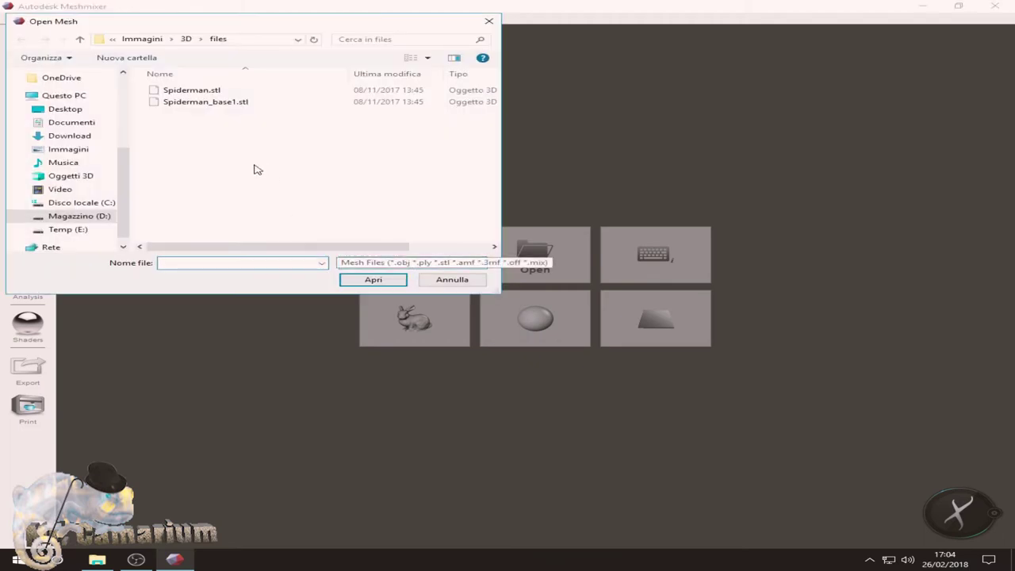
click(176, 94)
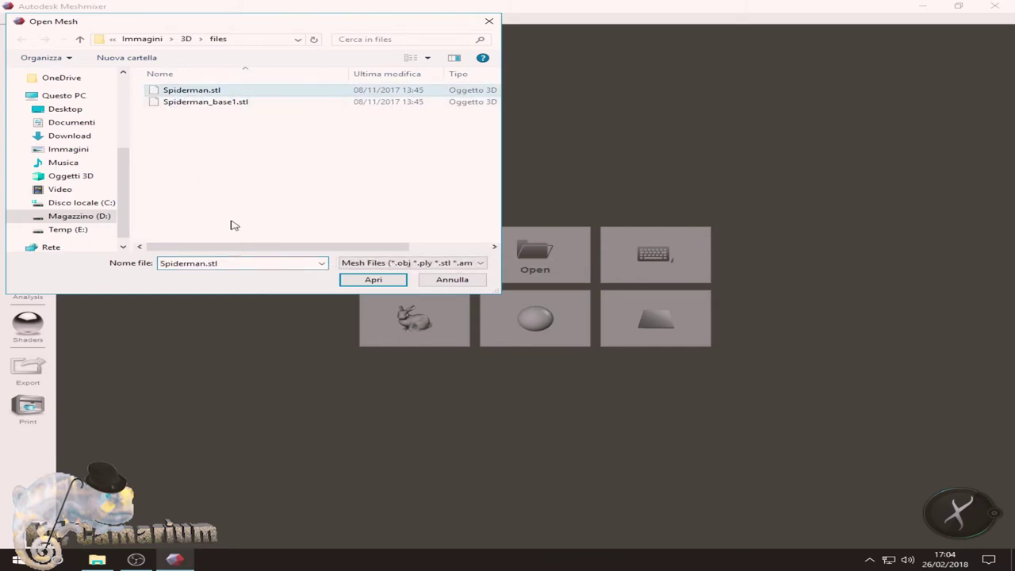
click(365, 277)
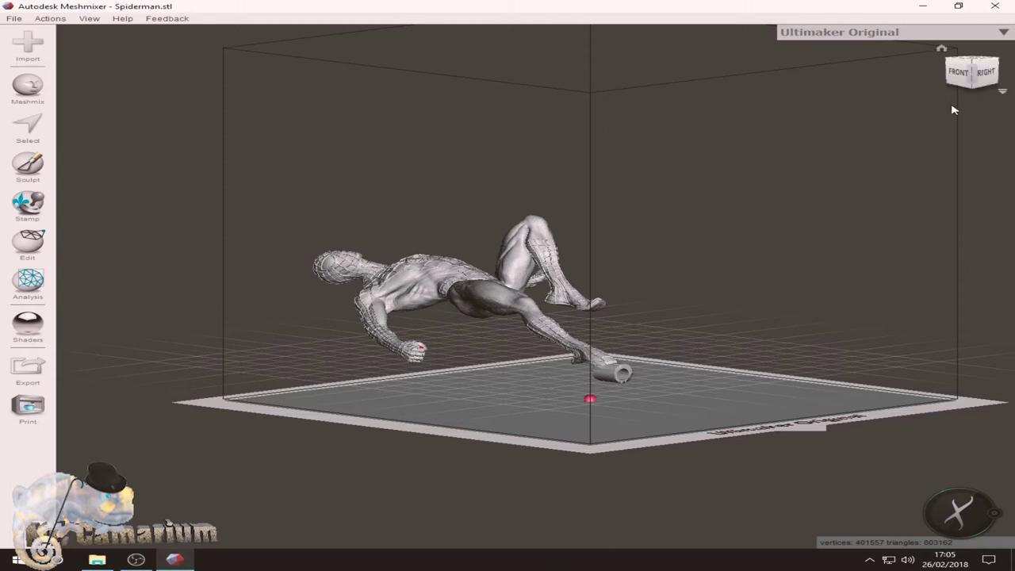
mouse_move(974, 73)
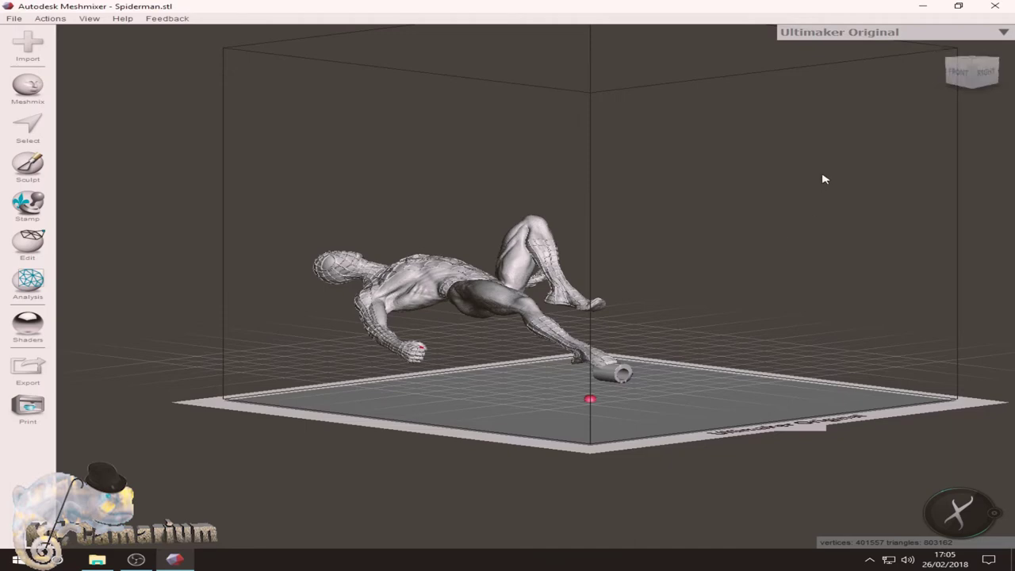
Step: Reset to the home view and zoom in on Spiderman and its attached cylinder
click(974, 76)
mouse_move(975, 75)
mouse_down()
mouse_move(974, 97)
mouse_move(977, 87)
mouse_up()
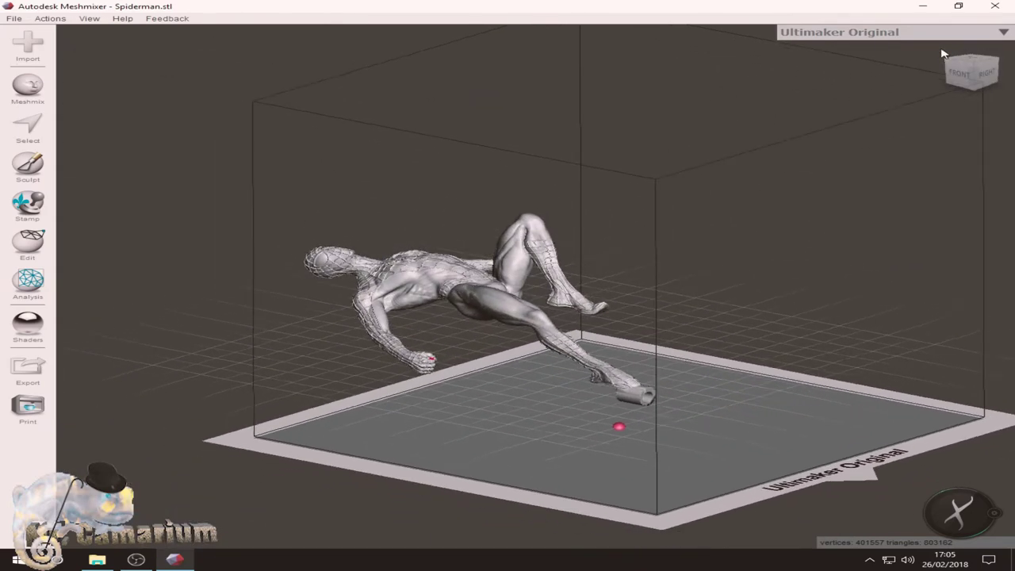
click(942, 50)
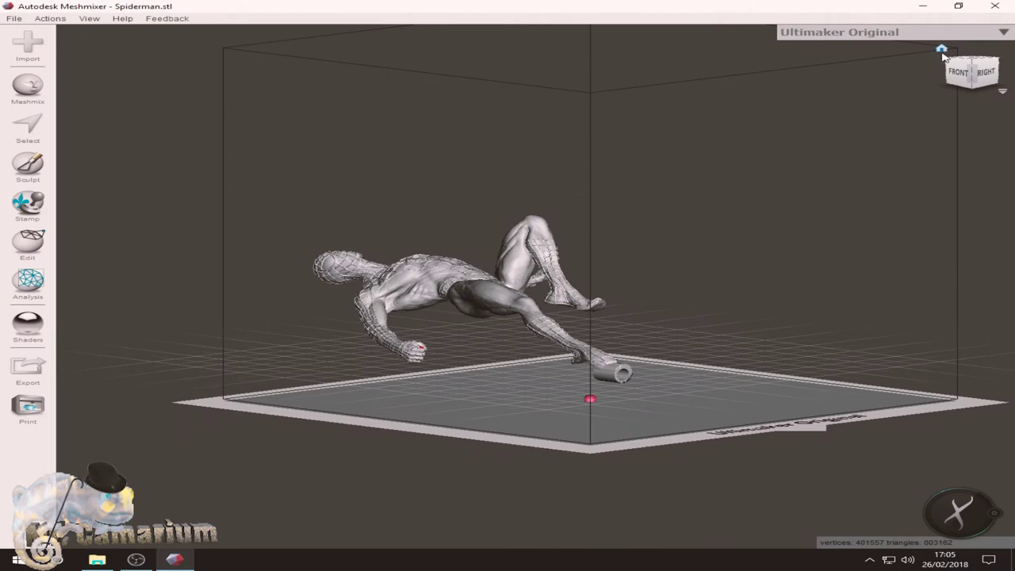
scroll(623, 381, up, 2)
scroll(635, 412, up, 2)
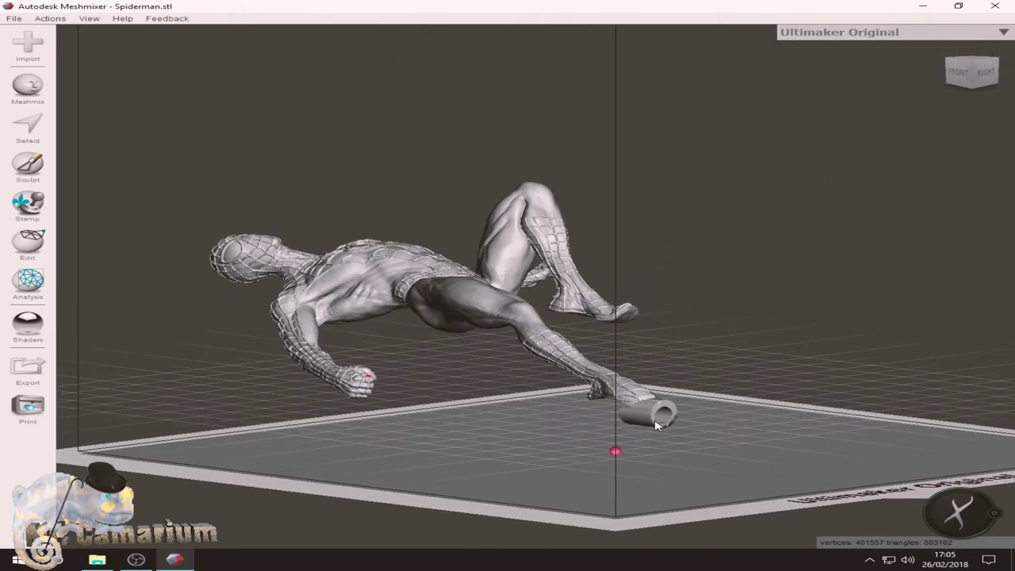
scroll(666, 432, up, 1)
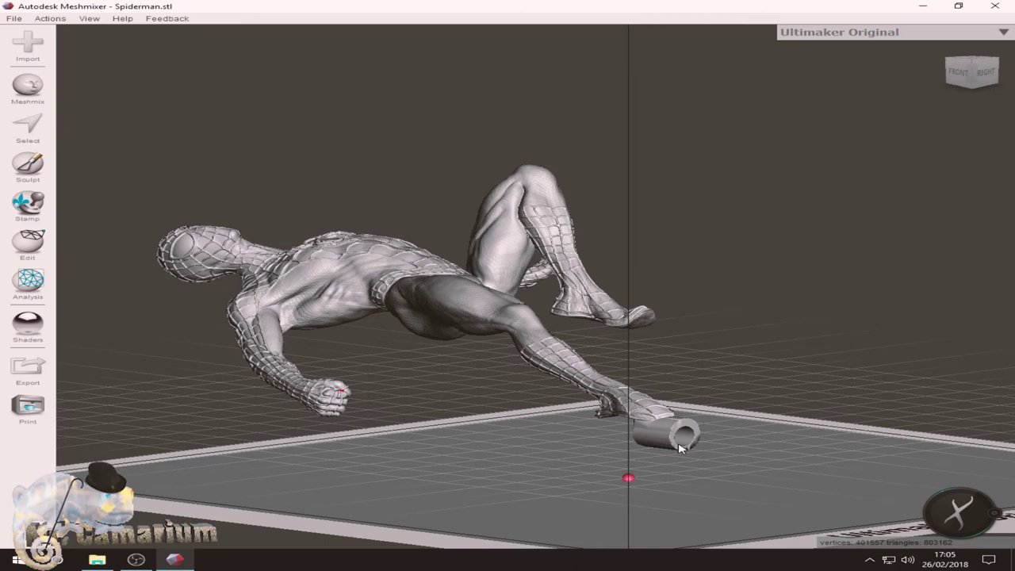
Step: Brush-select the small cylinder's faces with the selection brush size reduced to 20
click(26, 130)
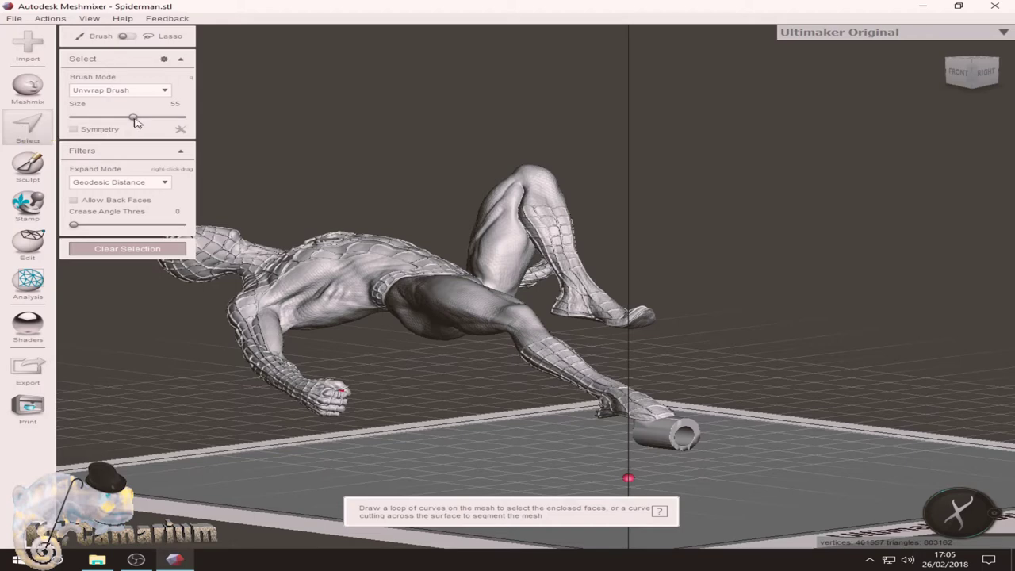
drag(133, 117, 95, 121)
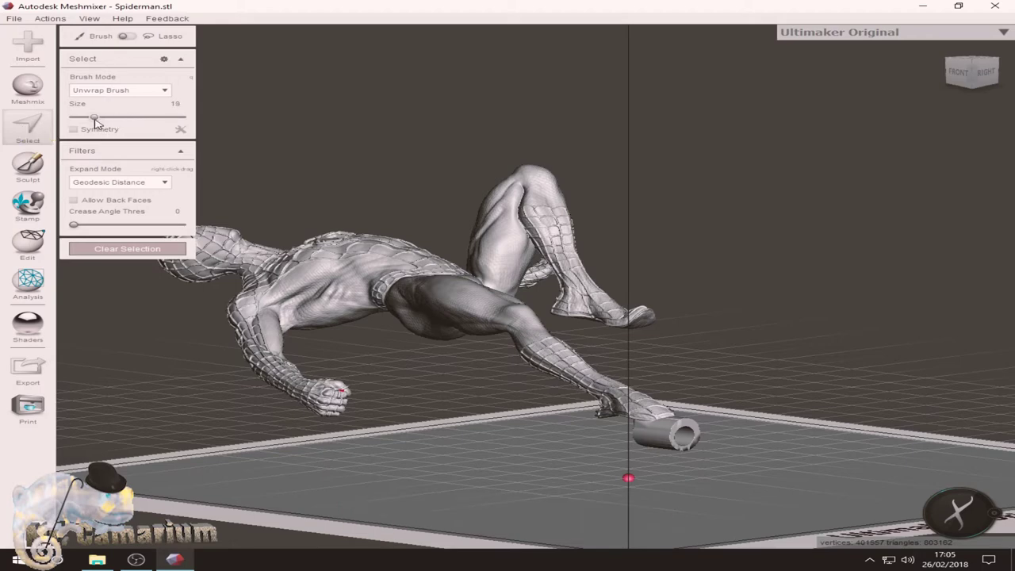
click(668, 440)
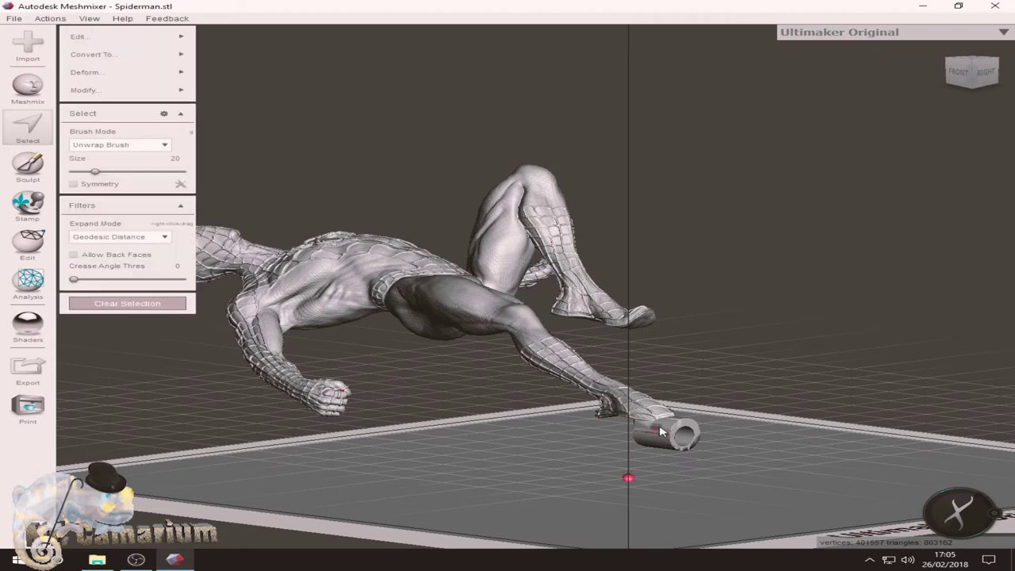
mouse_move(666, 429)
mouse_down()
mouse_move(639, 443)
mouse_move(672, 444)
mouse_move(682, 425)
mouse_move(698, 428)
mouse_move(698, 448)
mouse_move(675, 451)
mouse_move(682, 429)
mouse_up()
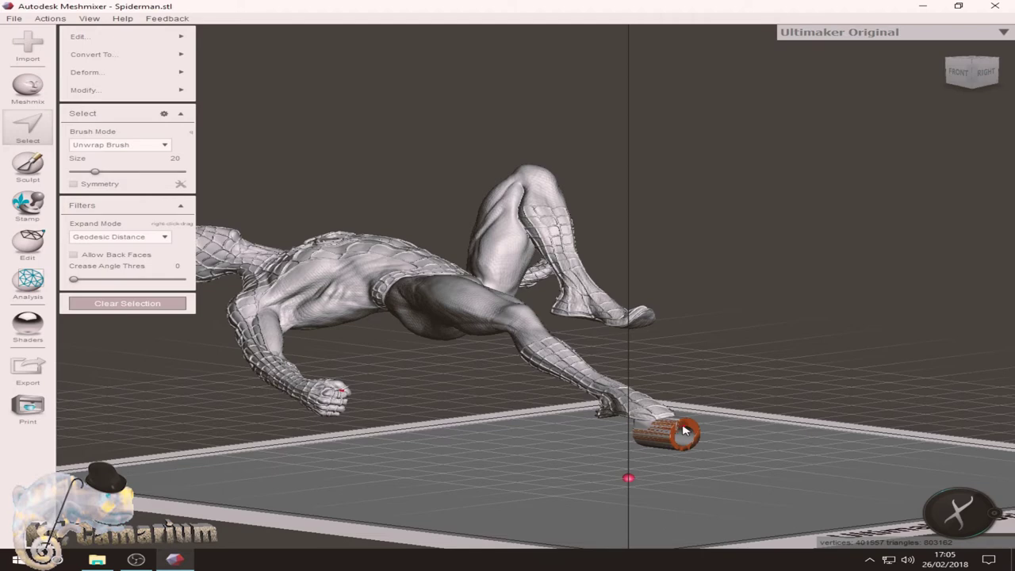
Step: Delete the selected cylinder faces, then orbit and brush-select the remaining cylinder surface
key(Escape)
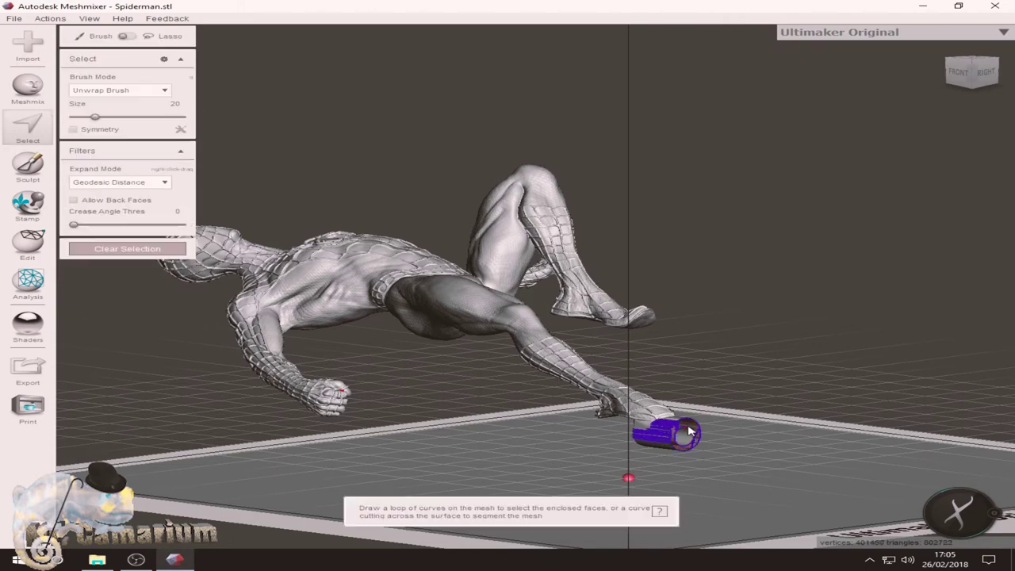
click(977, 74)
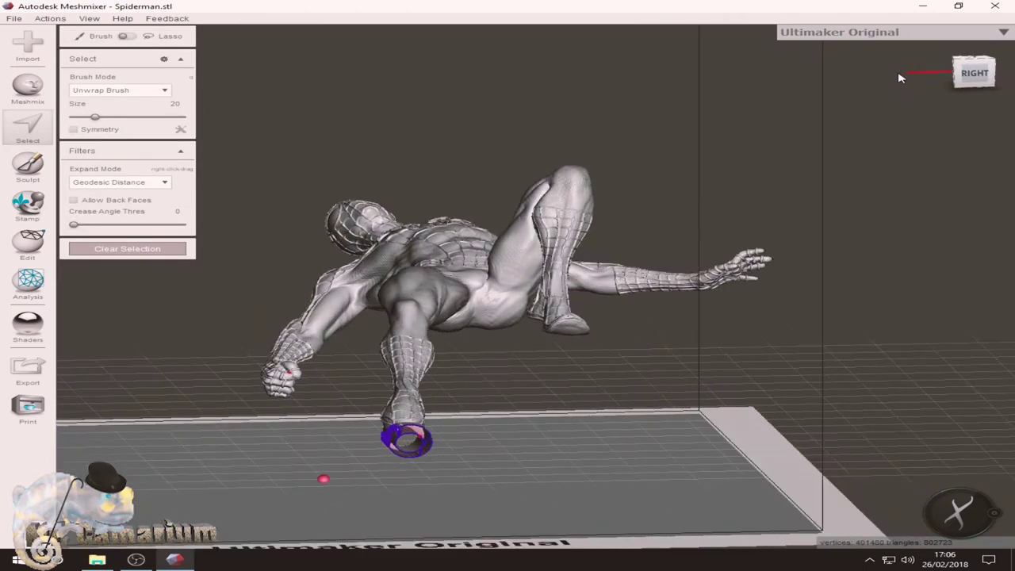
right_drag(900, 78, 804, 84)
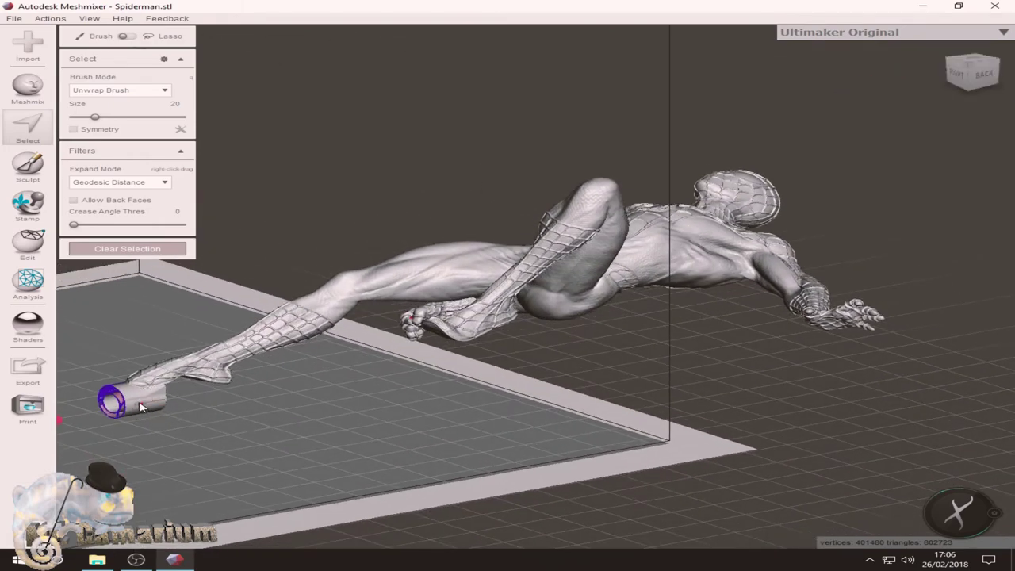
mouse_move(140, 407)
mouse_down()
mouse_move(121, 392)
mouse_move(159, 397)
mouse_move(132, 413)
mouse_move(152, 415)
mouse_move(156, 394)
mouse_move(140, 393)
mouse_move(119, 416)
mouse_move(110, 409)
mouse_move(138, 411)
mouse_up()
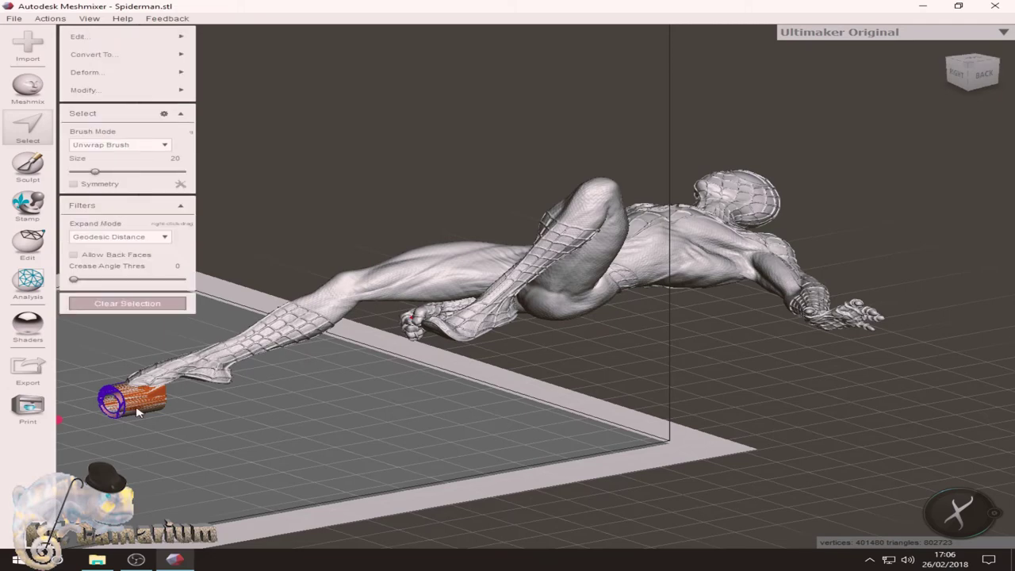
Step: Select and delete the leftover cylinder remnant, undoing a stray selection along the way
key(ctrl+z)
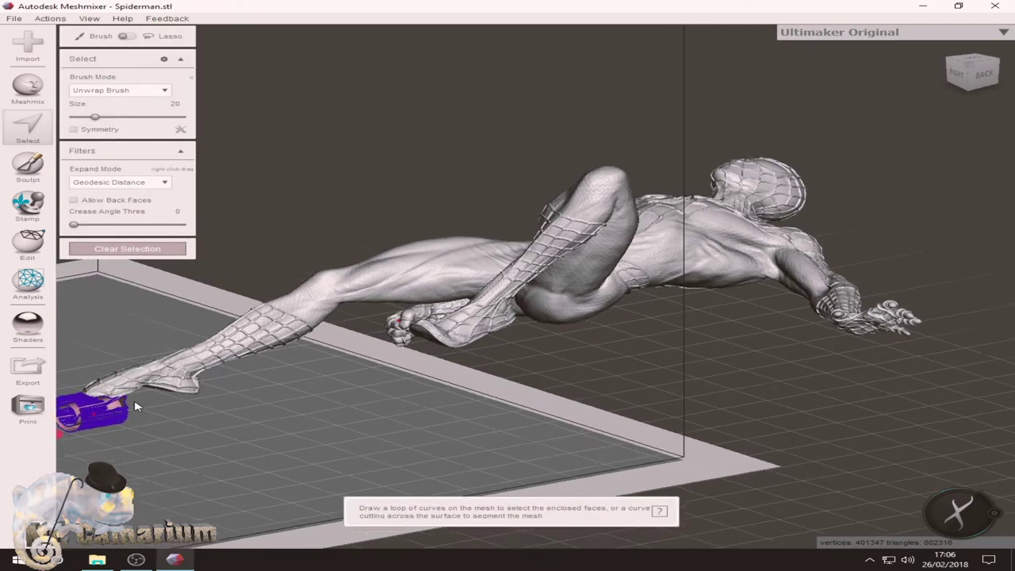
right_drag(140, 406, 156, 446)
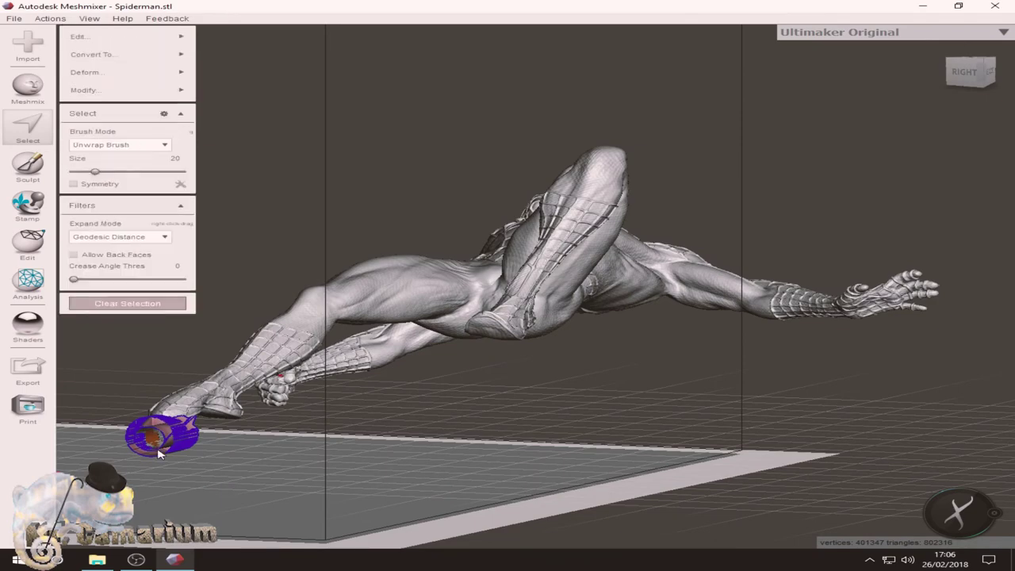
click(1001, 71)
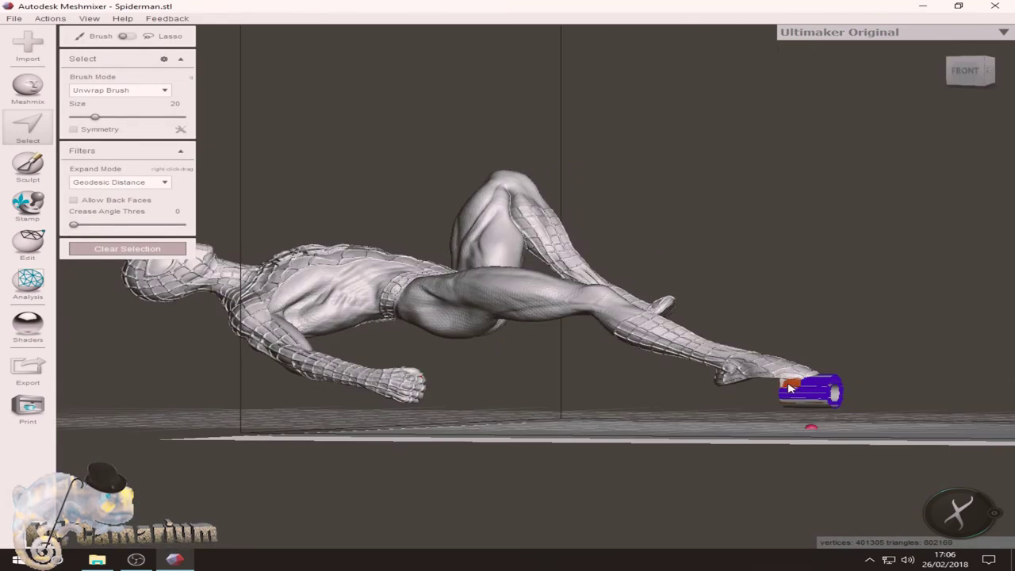
mouse_move(785, 387)
mouse_down()
mouse_move(839, 397)
mouse_move(749, 405)
mouse_up()
key(ctrl+z)
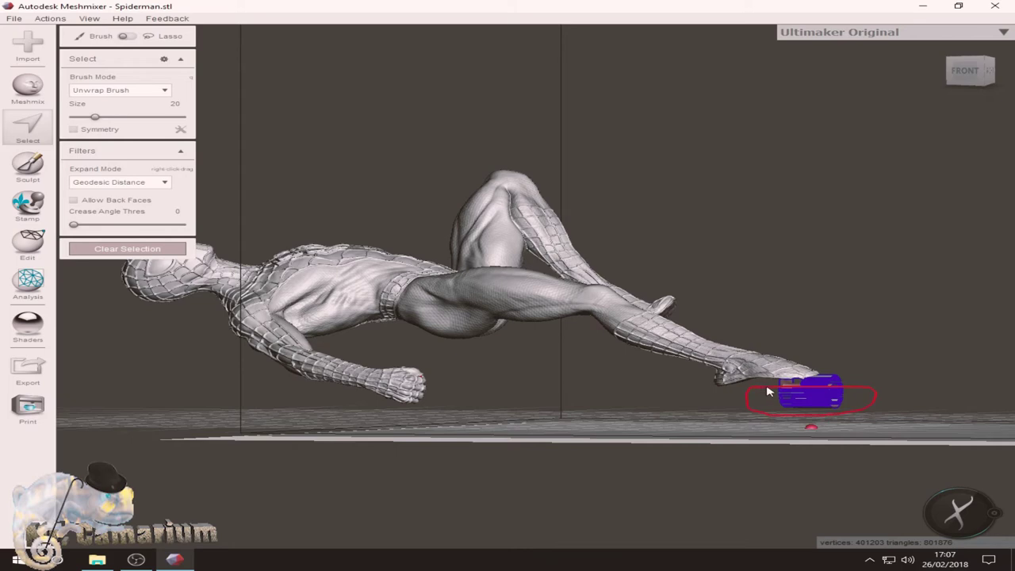
drag(768, 392, 763, 394)
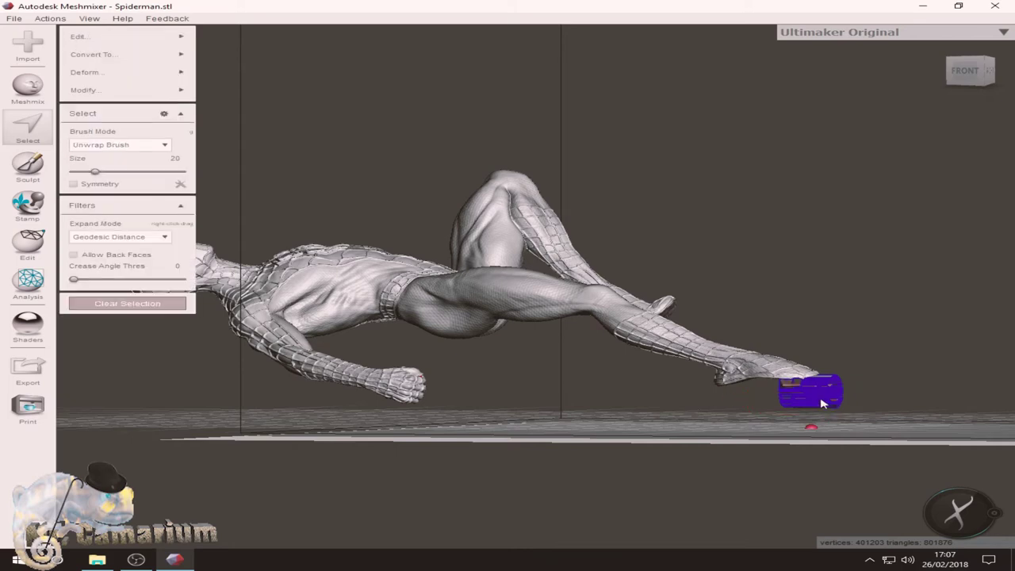
key(Delete)
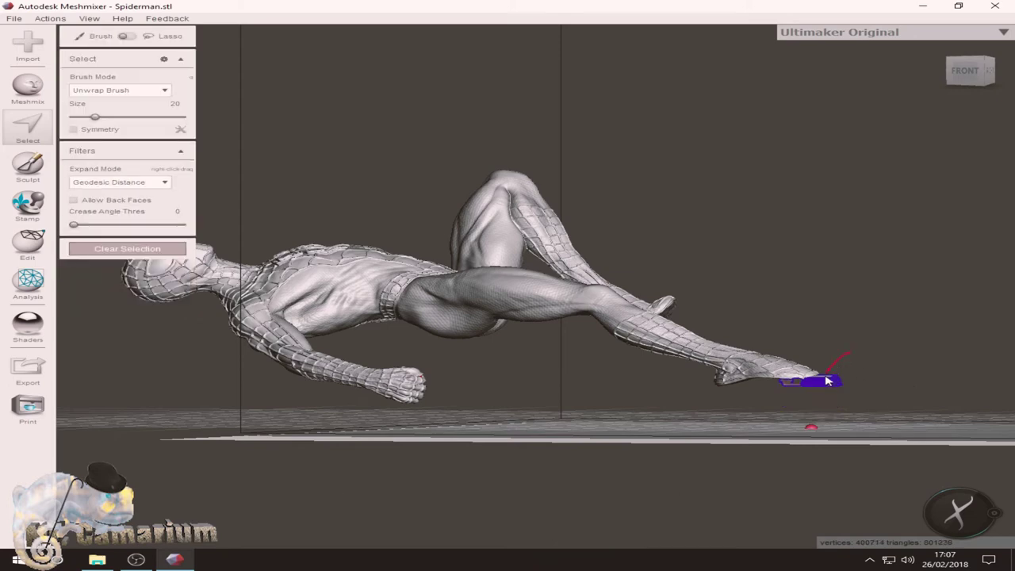
Step: Select the last cylinder bit, then view from below and clear a stray torso selection
drag(827, 382, 869, 385)
drag(850, 357, 848, 354)
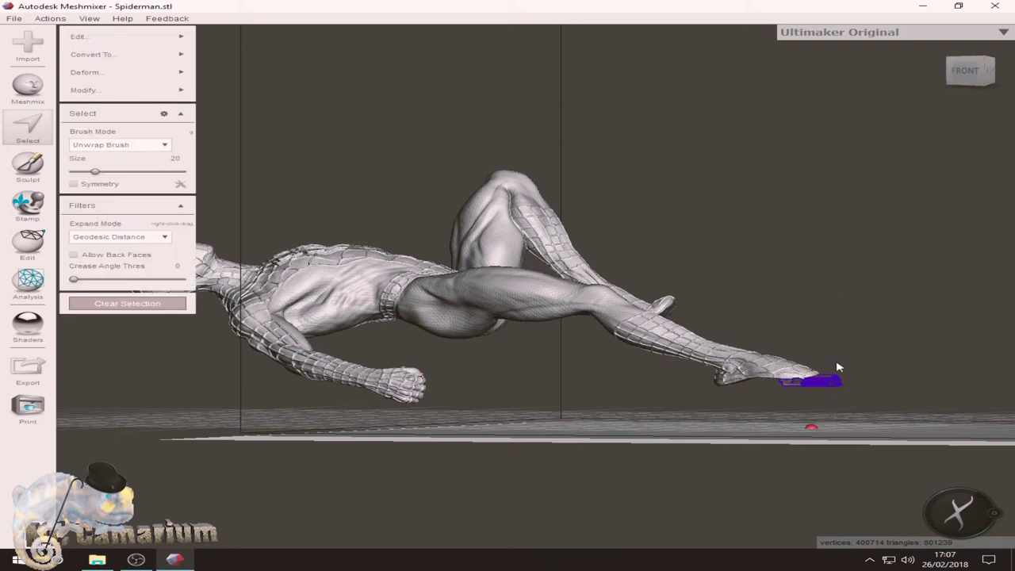
click(970, 74)
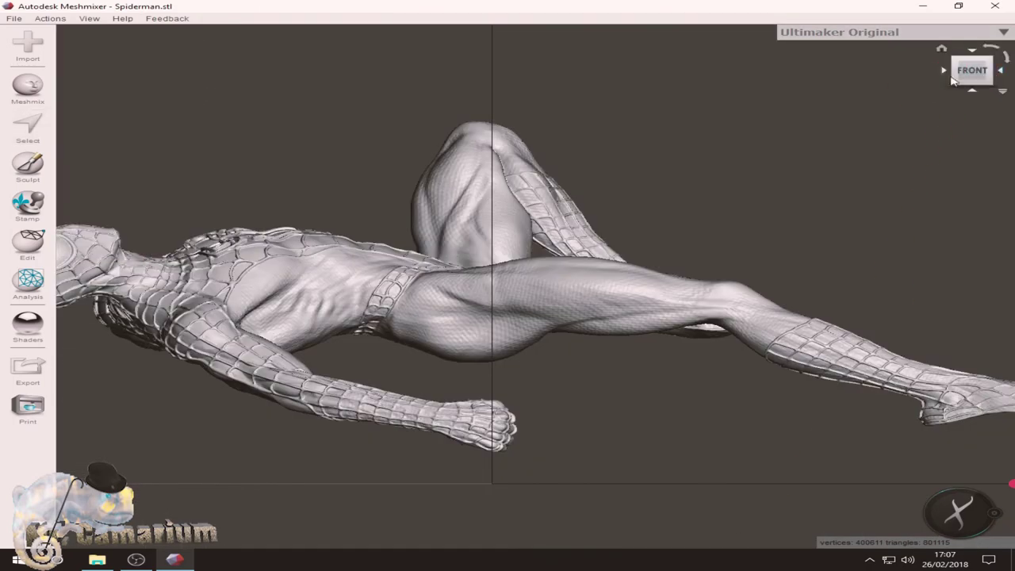
click(768, 483)
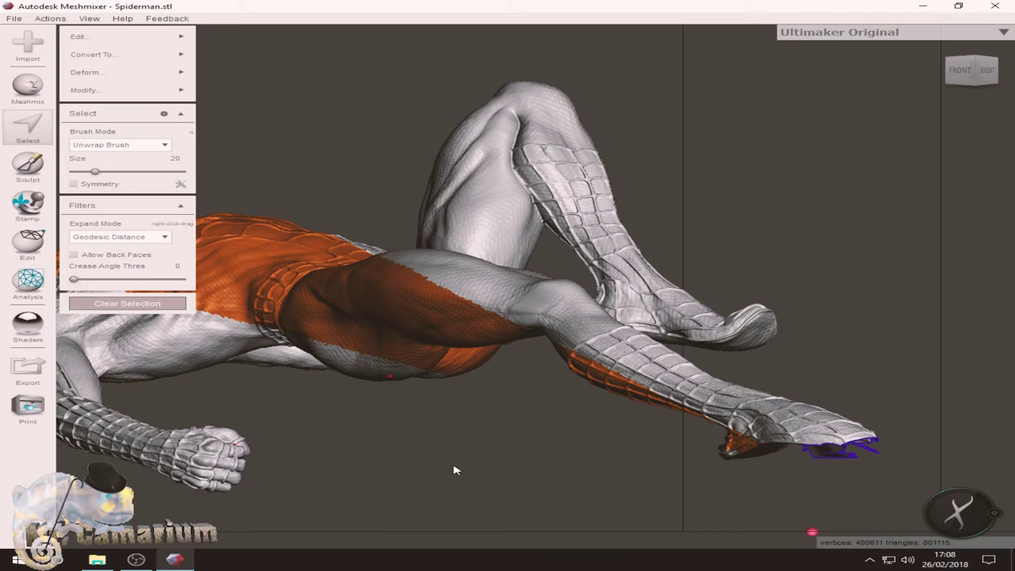
key(Escape)
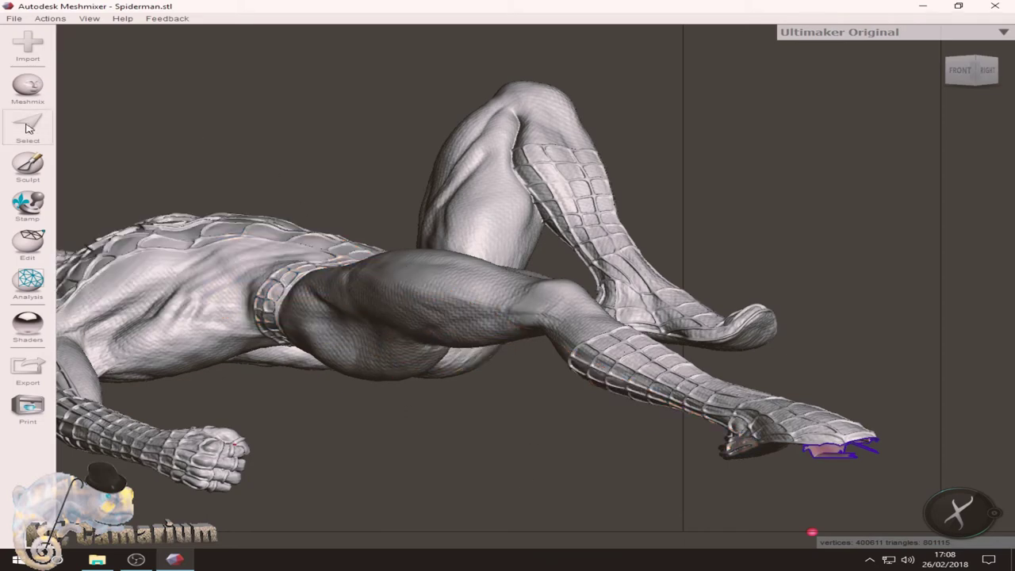
Step: Try brush-selecting the toe fragment with a different selection mode, then cancel it
click(29, 127)
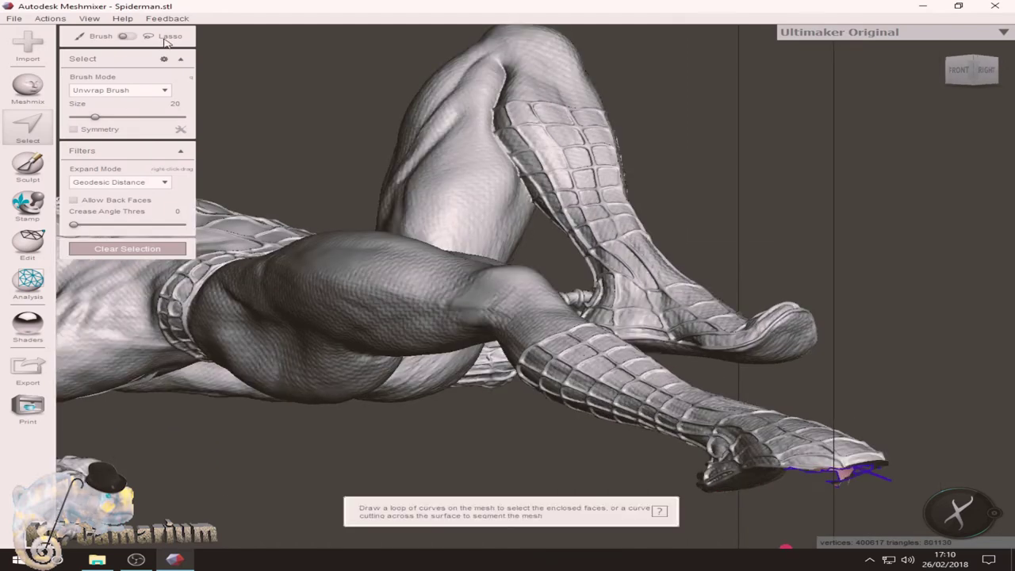
click(134, 37)
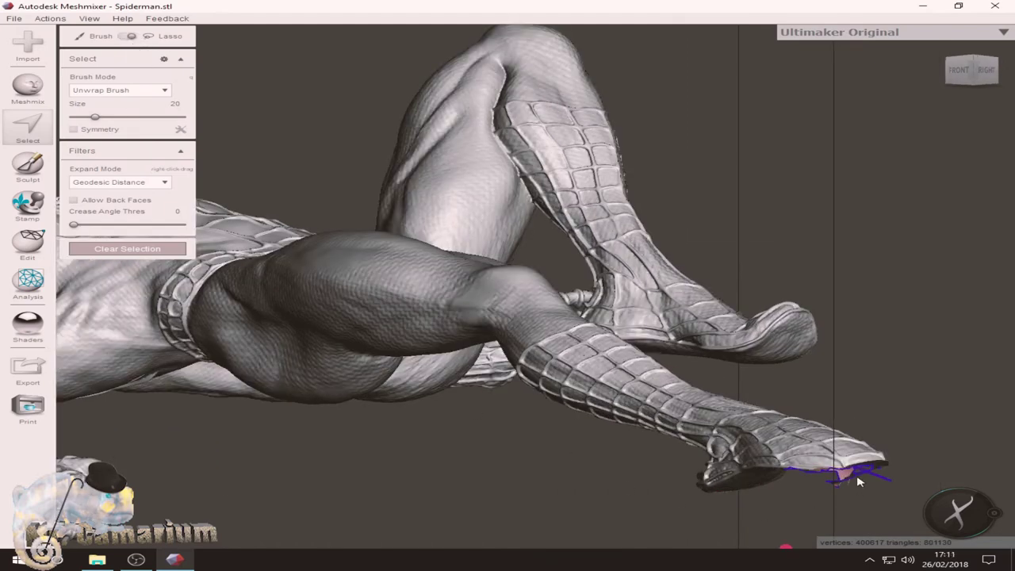
drag(844, 475, 866, 473)
drag(830, 481, 833, 522)
key(Escape)
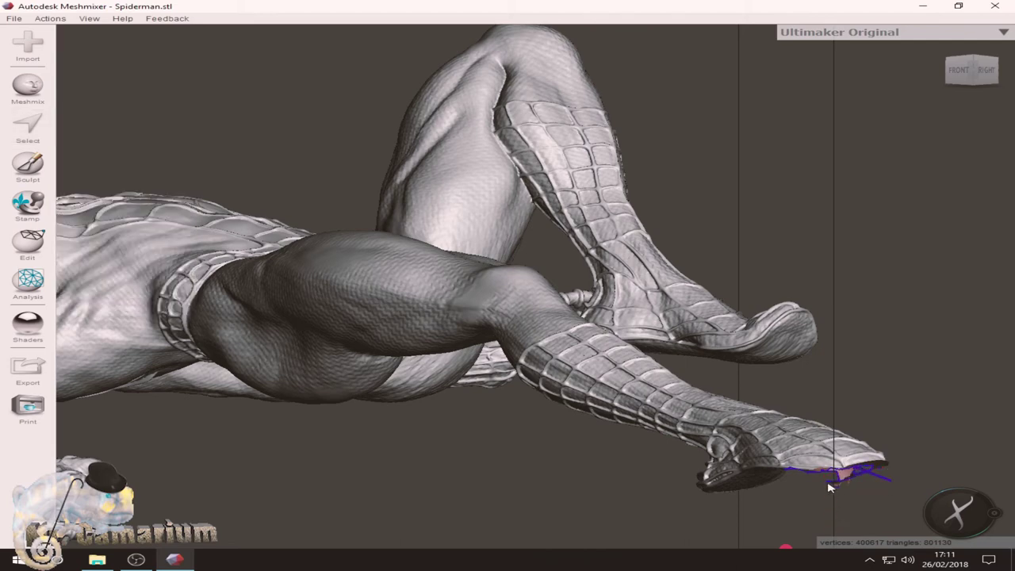
Step: Lasso-select the stray foot-tip fragment, delete it and orbit to check the foot
click(32, 121)
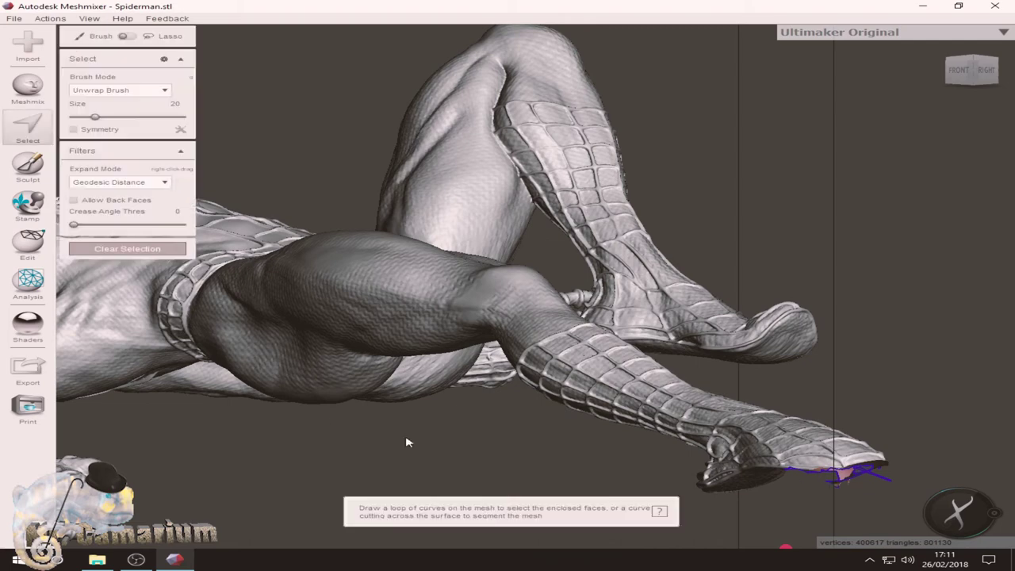
click(128, 37)
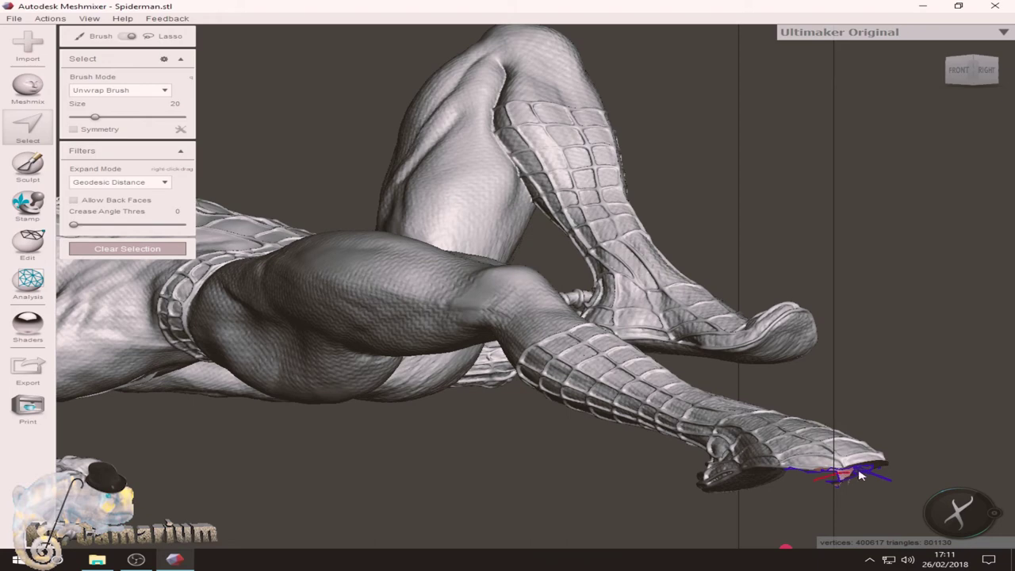
drag(836, 476, 901, 479)
drag(844, 504, 816, 486)
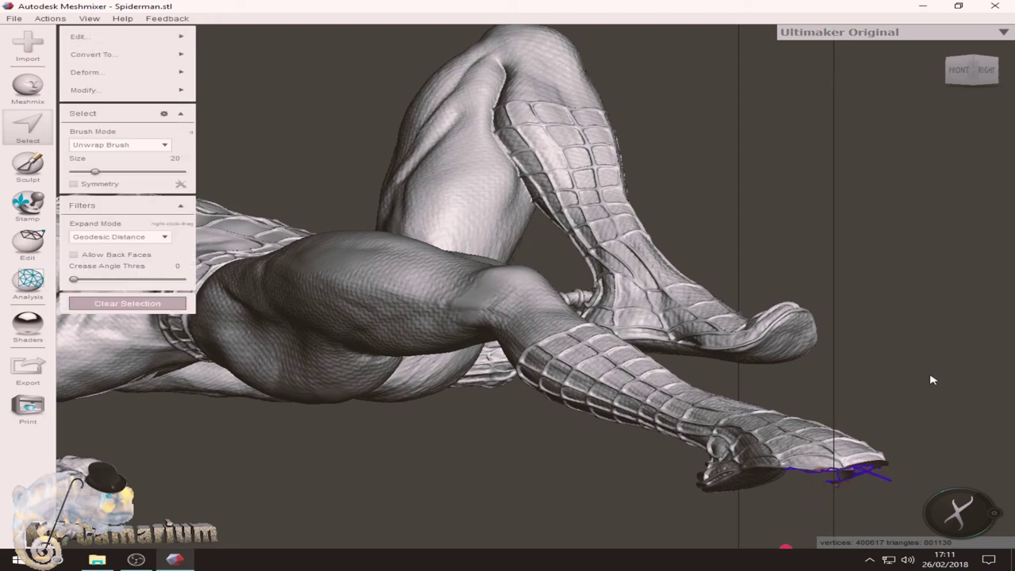
key(Delete)
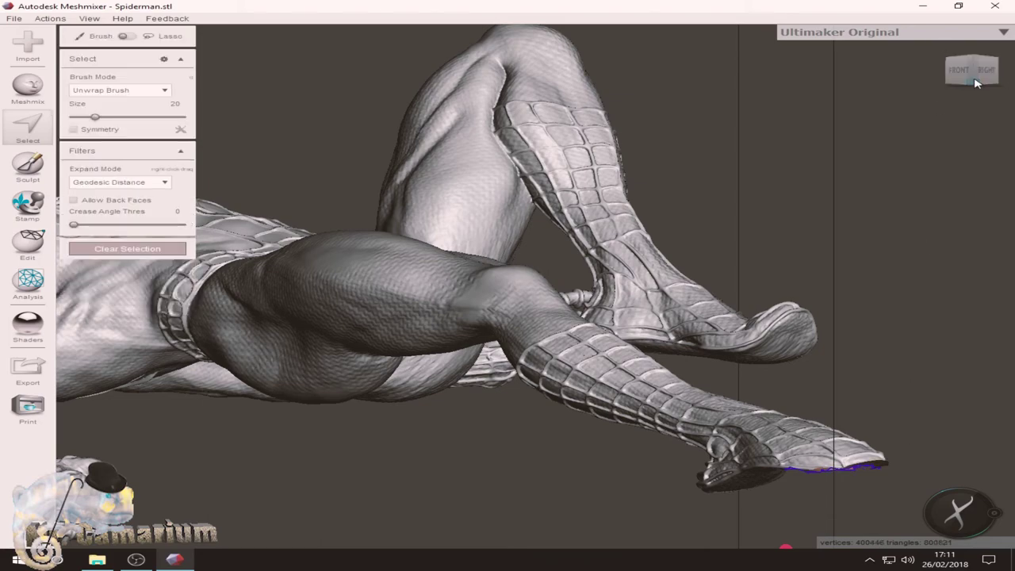
mouse_move(975, 84)
mouse_down()
mouse_move(895, 79)
mouse_move(946, 85)
mouse_up()
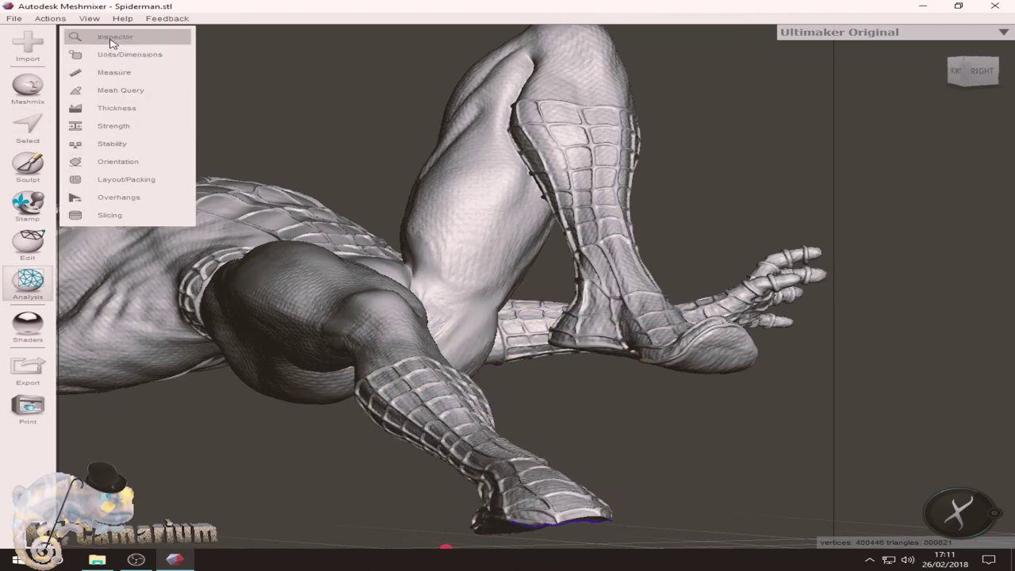
Step: Run Inspector's Auto Repair All with Flat Fill, then zoom out and orbit to check the model
click(112, 37)
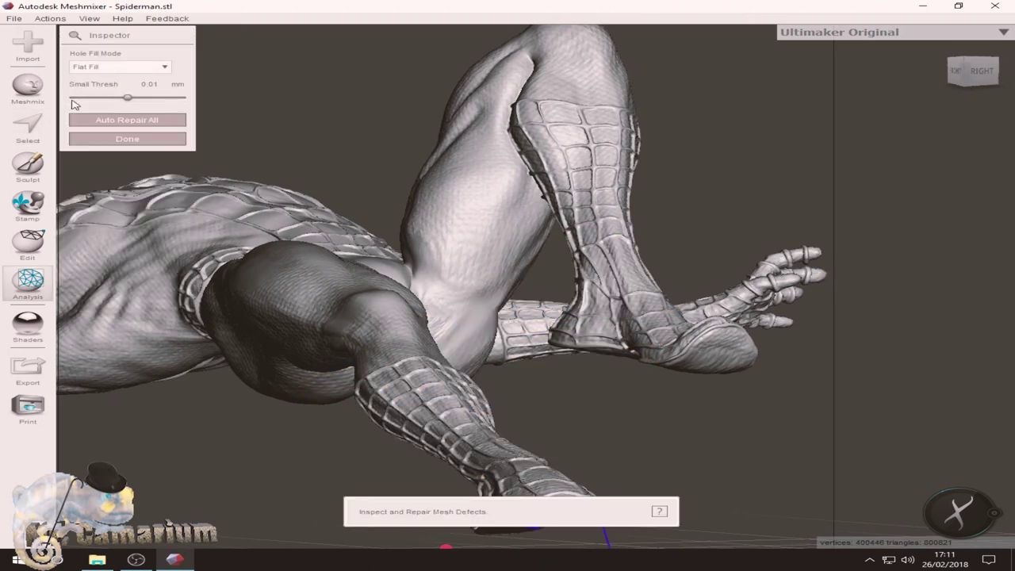
click(116, 120)
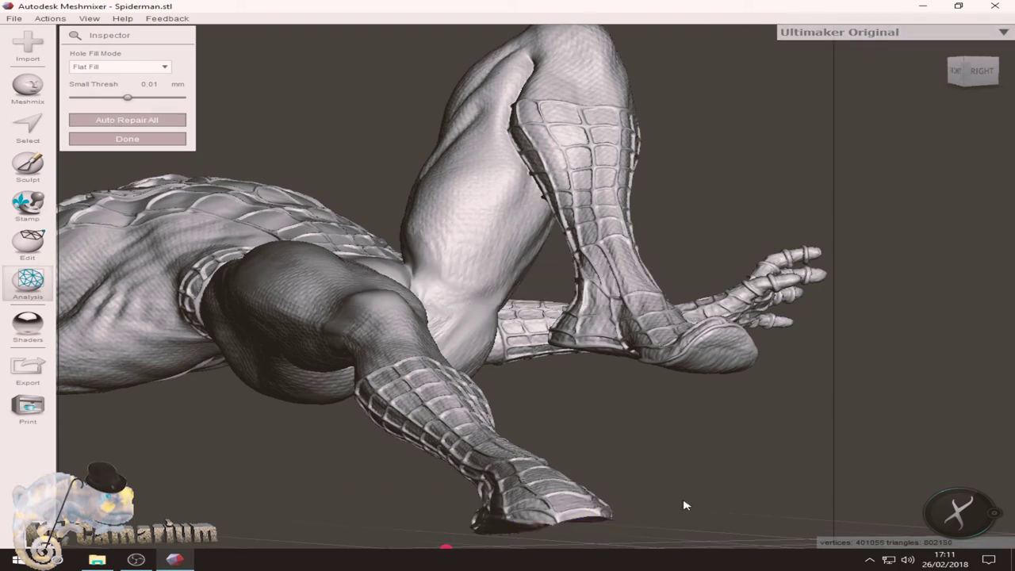
scroll(579, 529, down, 3)
scroll(544, 437, down, 2)
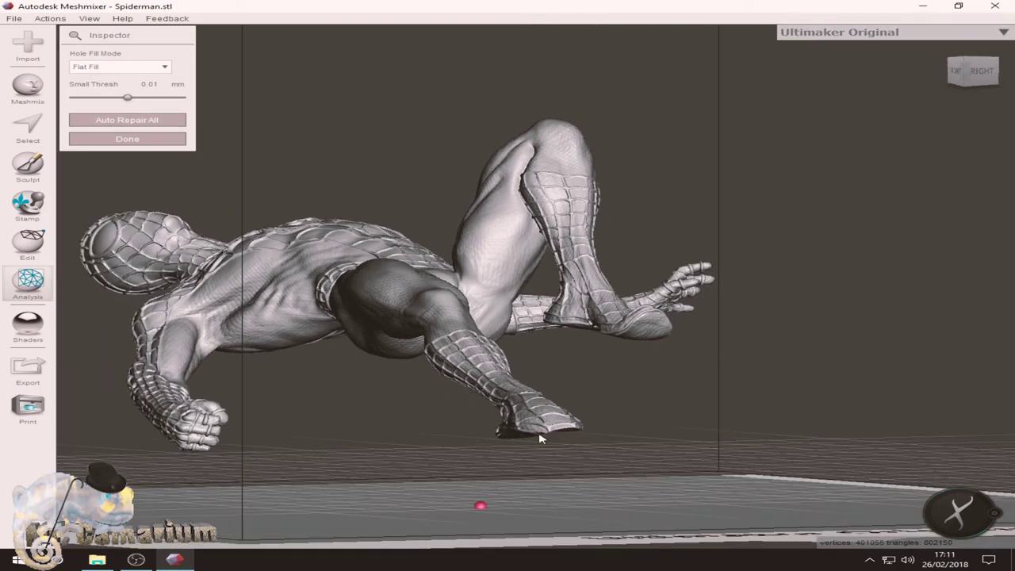
mouse_move(975, 85)
mouse_down()
mouse_move(1008, 86)
mouse_move(876, 94)
mouse_up()
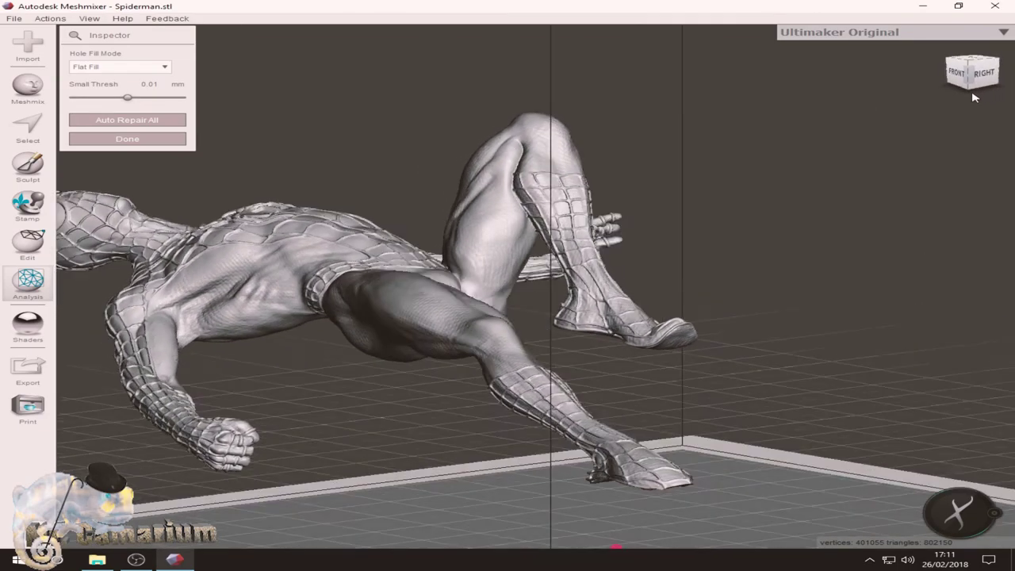
mouse_move(877, 93)
right_down()
mouse_move(928, 101)
mouse_move(431, 154)
right_up()
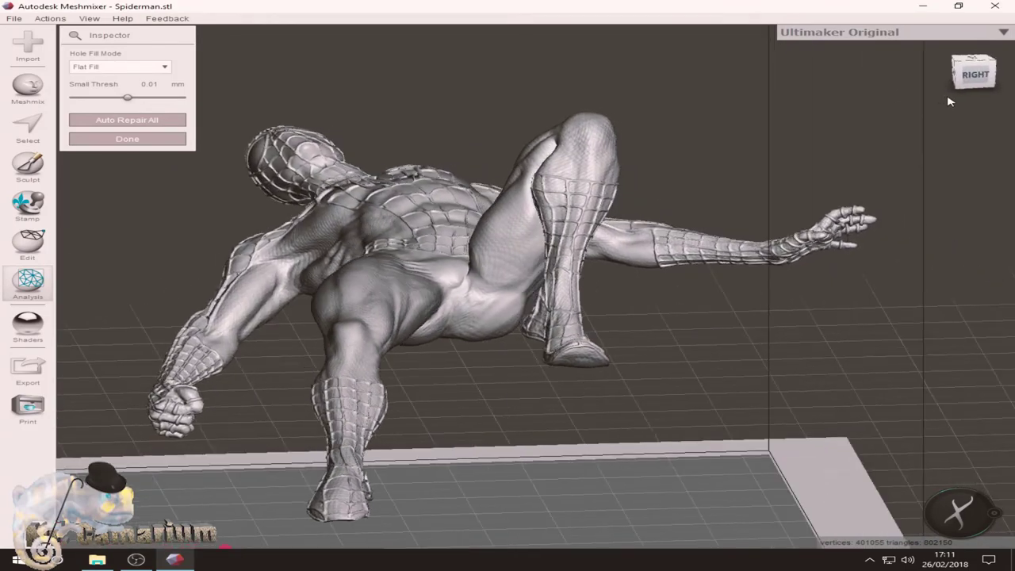
click(14, 20)
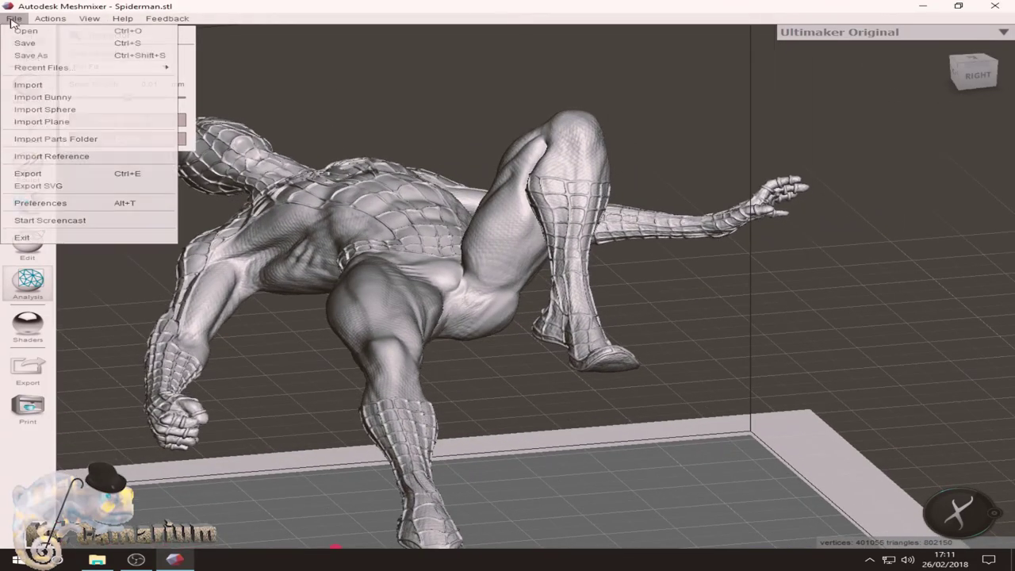
Step: Export the mesh as ASCII STL named 'uomo ragno' into Immagini\3D
click(38, 173)
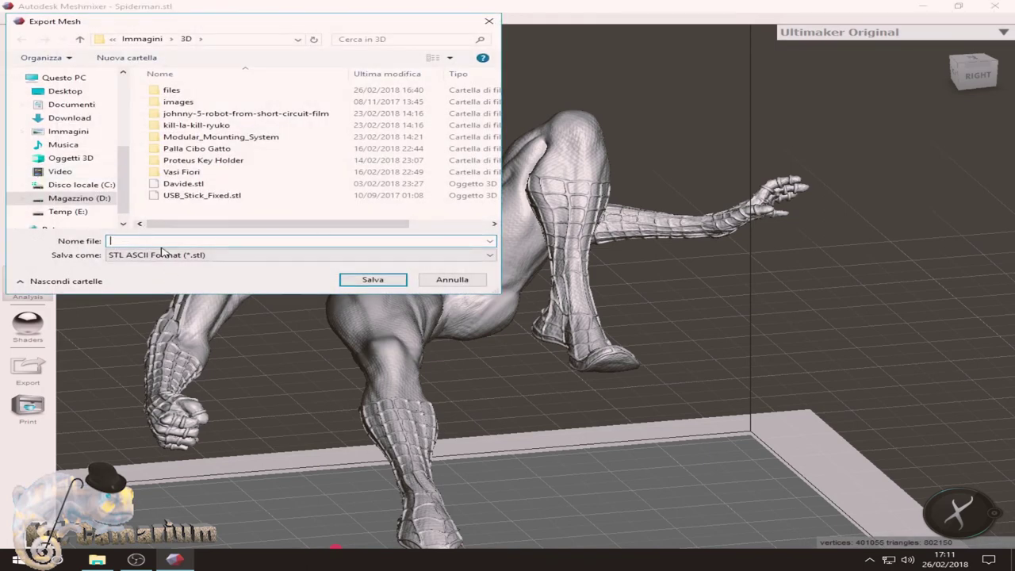
text(u)
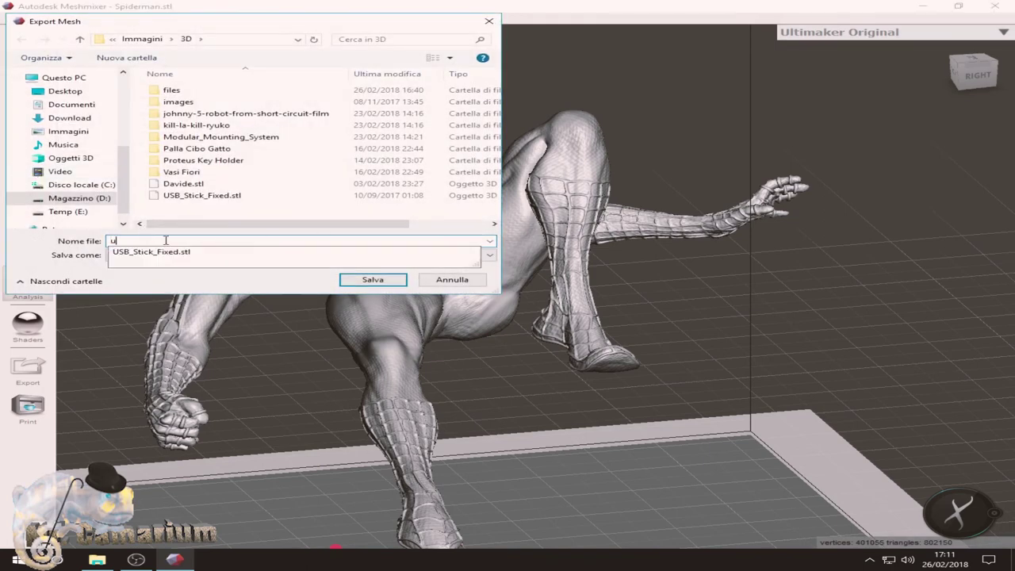
text(omo ragno)
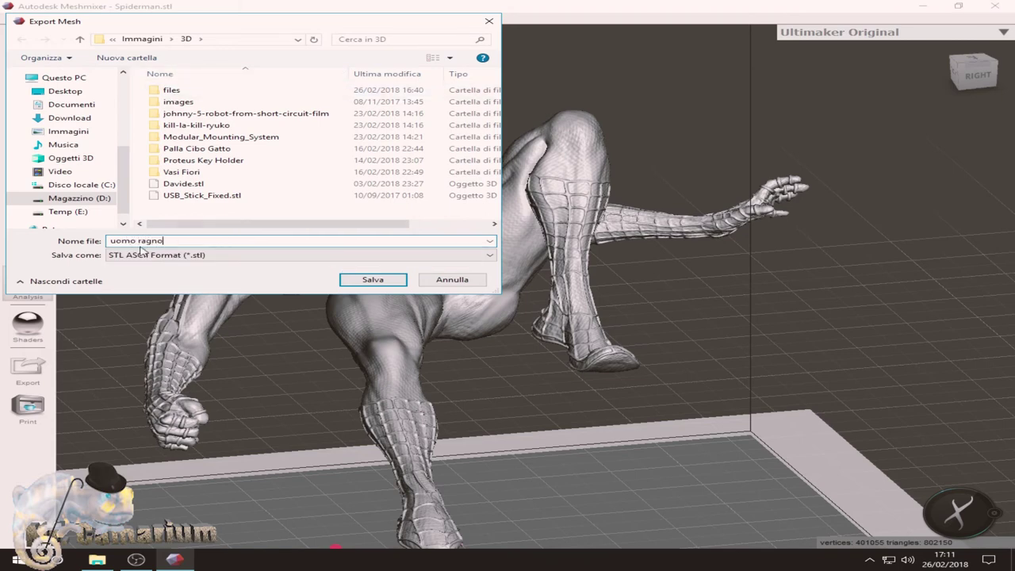
click(387, 282)
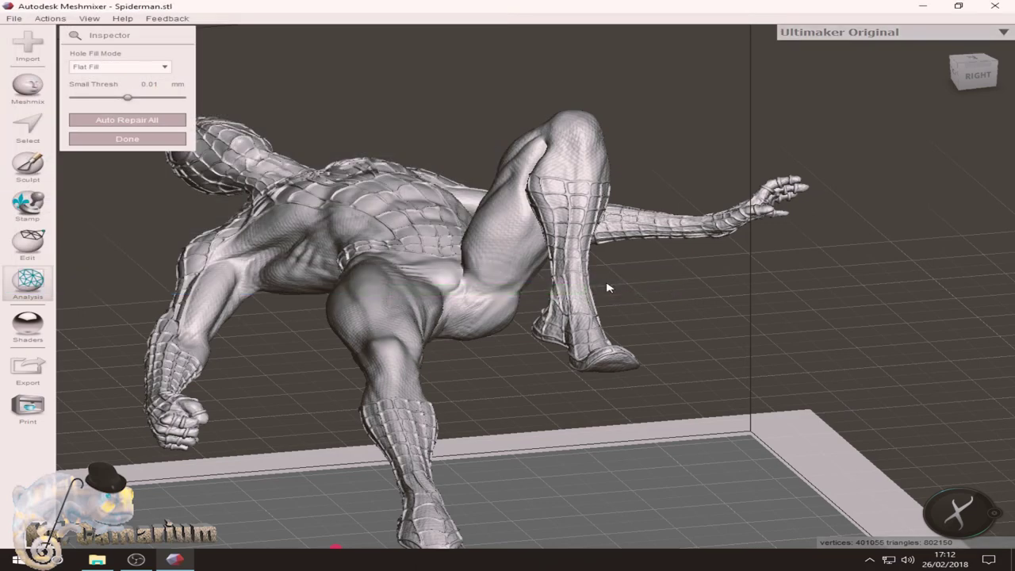
Step: Browse Explorer to Magazzino (D:)\Immagini\3D and open uomo ragno.stl in Print 3D
click(96, 559)
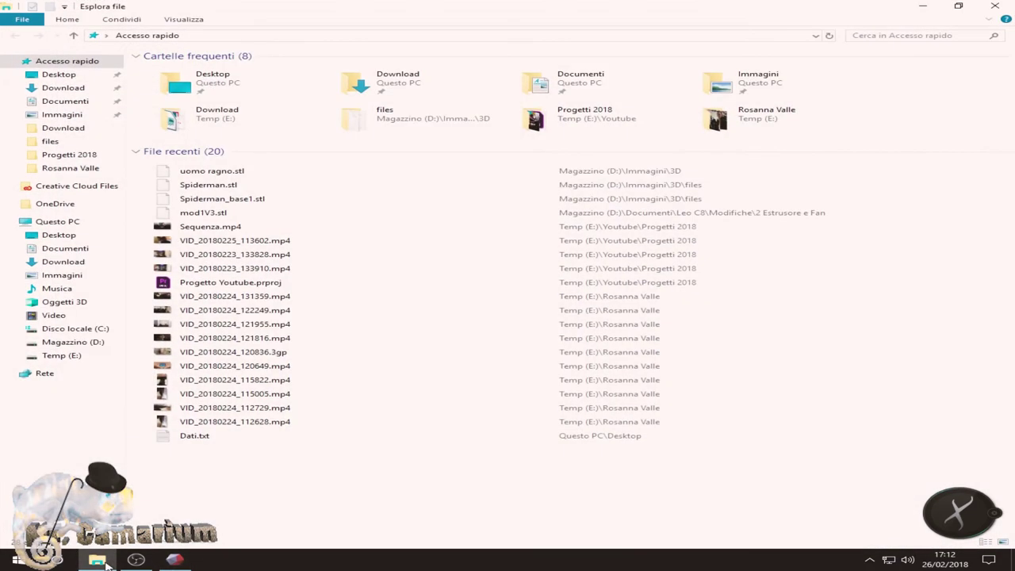
click(71, 342)
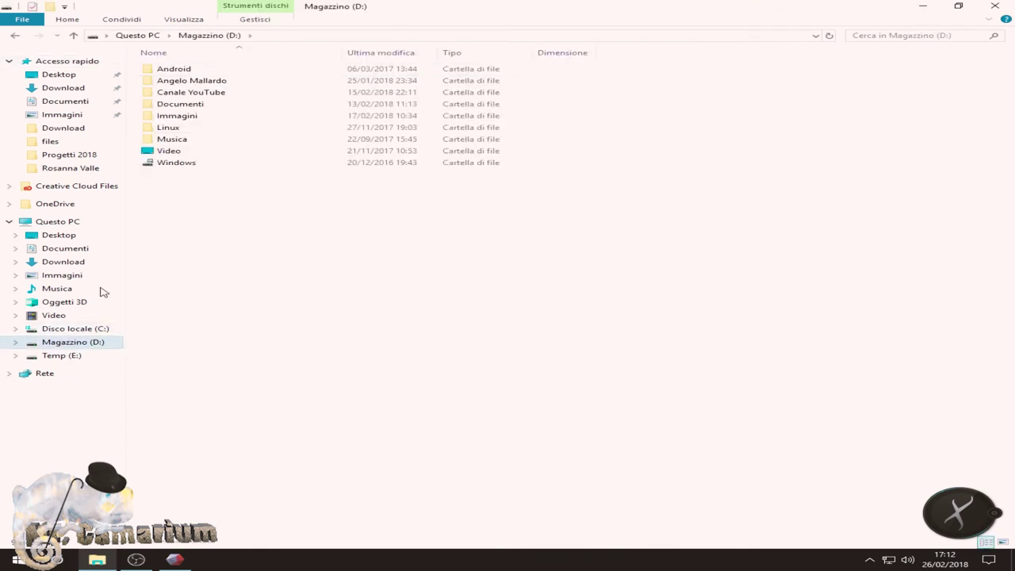
double_click(156, 102)
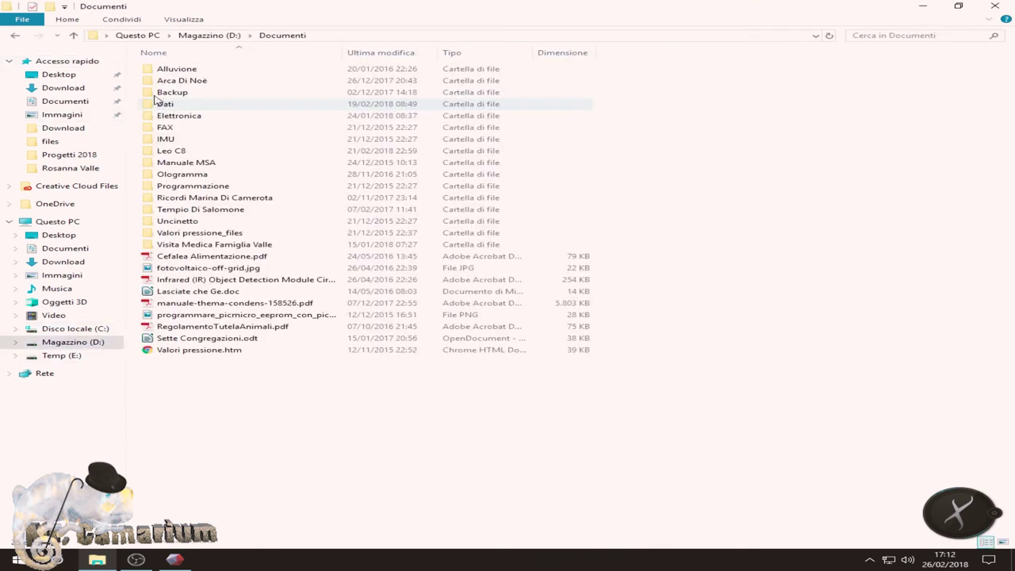
double_click(162, 103)
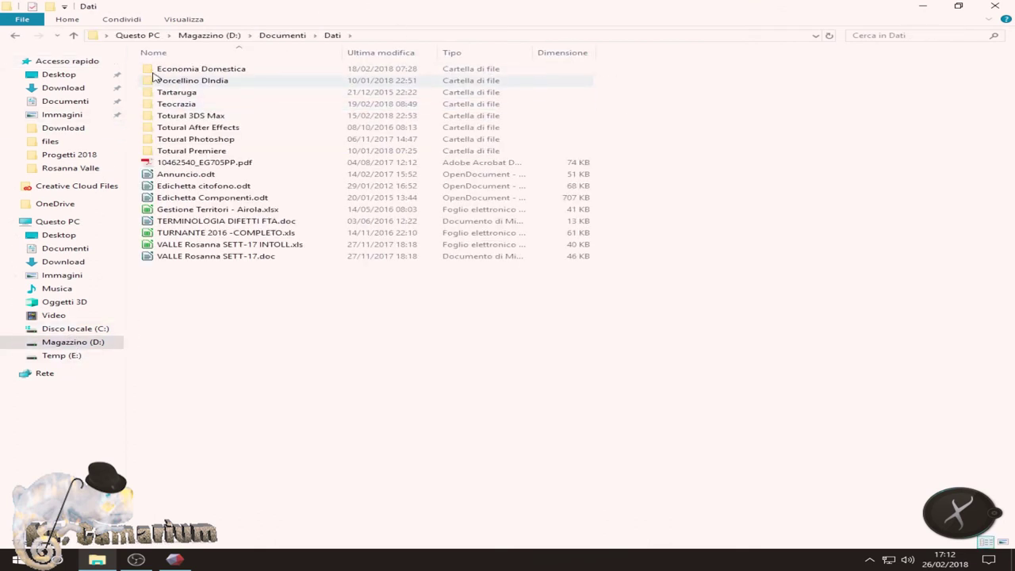
click(74, 35)
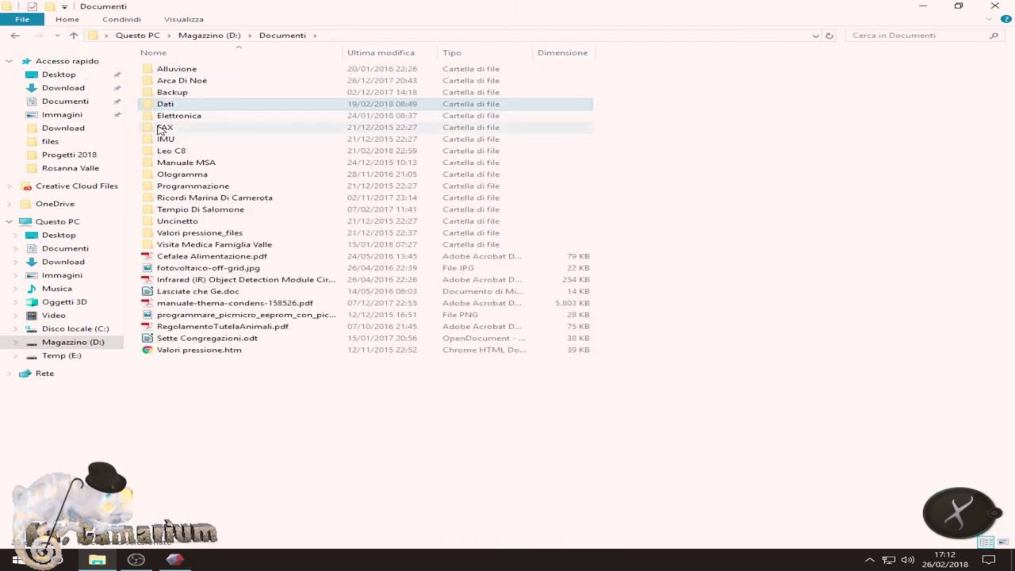
click(74, 35)
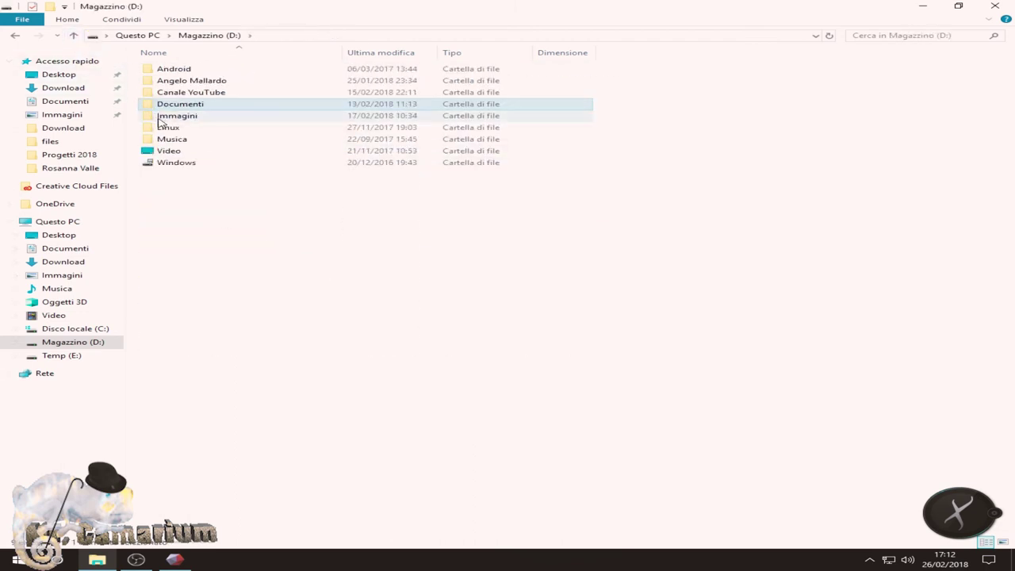
double_click(159, 117)
double_click(162, 69)
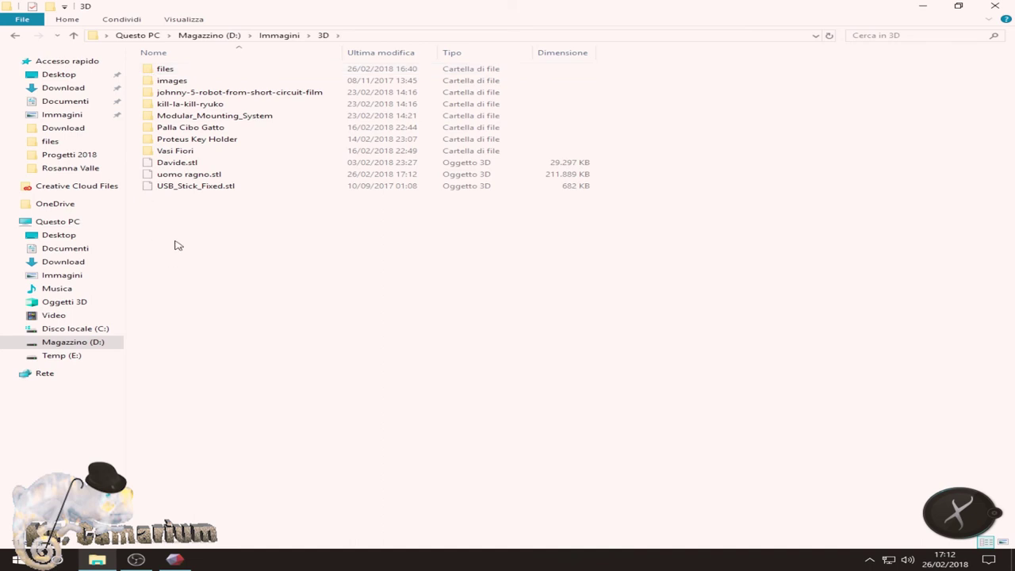
double_click(189, 174)
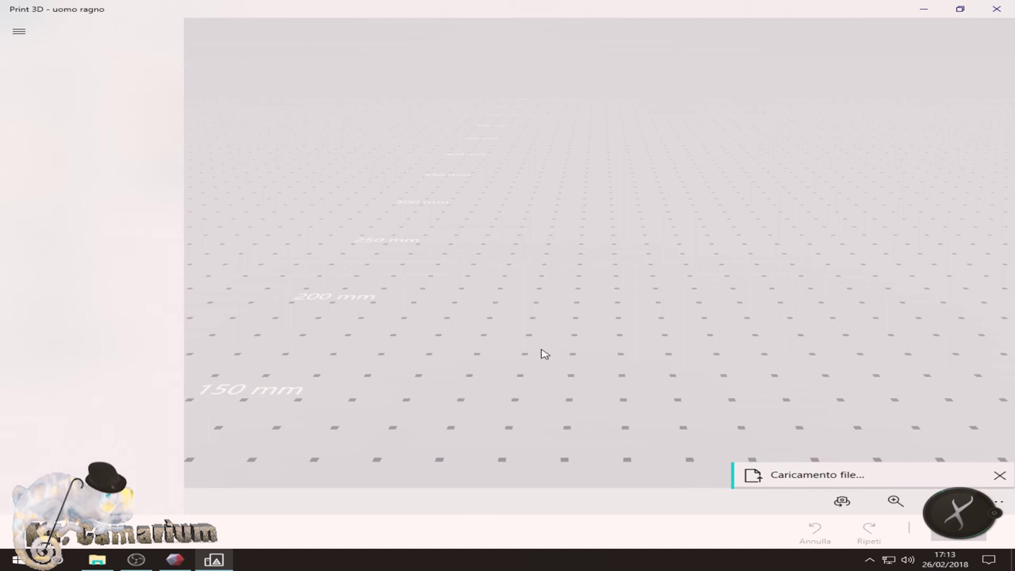
Step: Orbit around the loaded Spiderman model on the Print 3D build plate
mouse_move(618, 349)
mouse_down()
mouse_move(717, 285)
mouse_move(400, 346)
mouse_move(310, 293)
mouse_move(294, 213)
mouse_move(315, 143)
mouse_move(372, 102)
mouse_move(798, 100)
mouse_move(806, 261)
mouse_move(750, 393)
mouse_move(703, 342)
mouse_move(738, 302)
mouse_move(886, 322)
mouse_move(886, 391)
mouse_move(822, 254)
mouse_move(795, 296)
mouse_move(706, 317)
mouse_move(468, 333)
mouse_move(604, 374)
mouse_up()
mouse_move(578, 215)
mouse_down()
mouse_move(579, 301)
mouse_move(594, 243)
mouse_move(690, 192)
mouse_move(718, 233)
mouse_up()
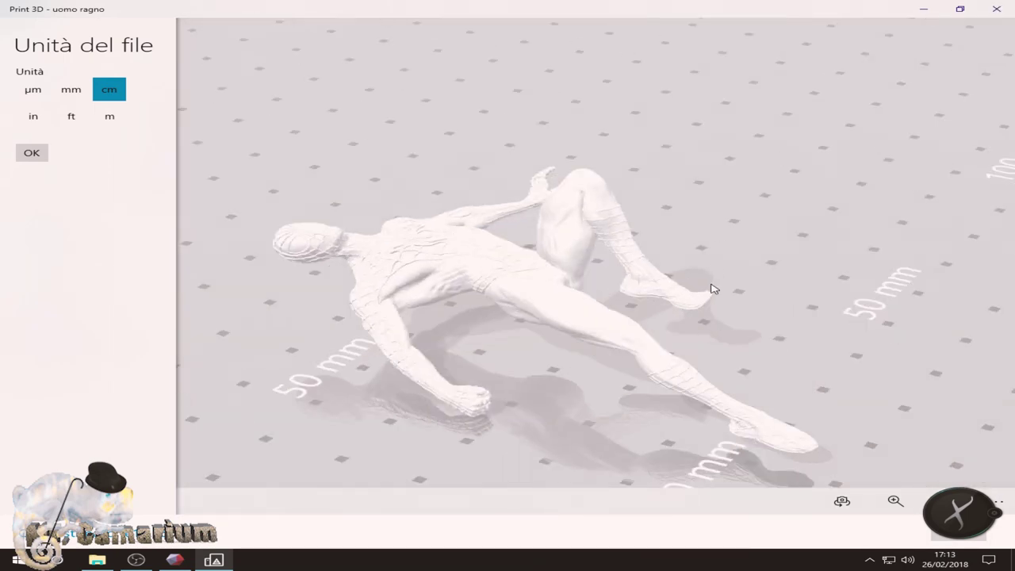